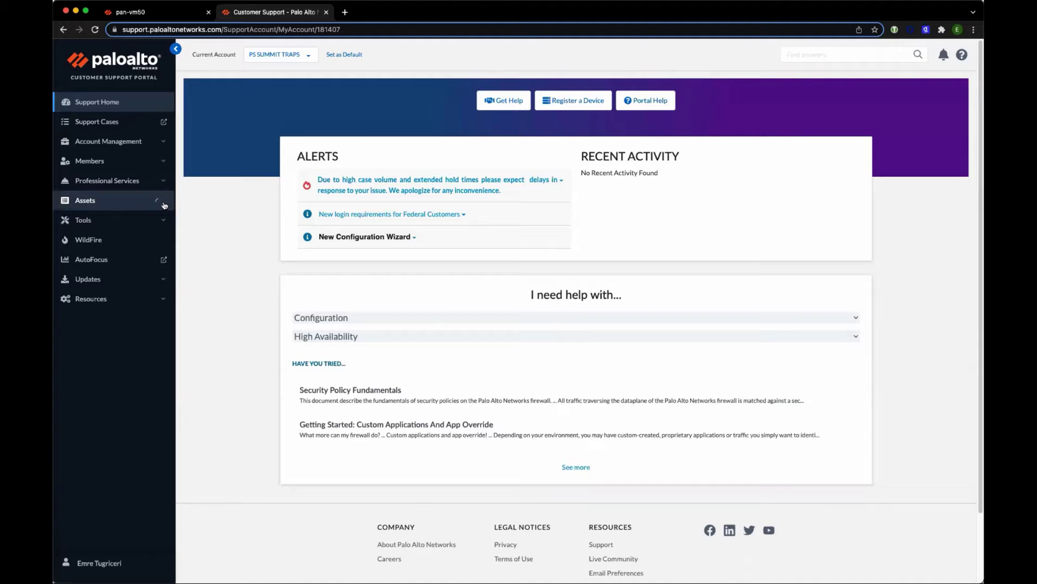
Start a one-time password request for a Next-Gen Firewall from Assets > Device Certificates.
left_click(164, 203)
left_click(120, 284)
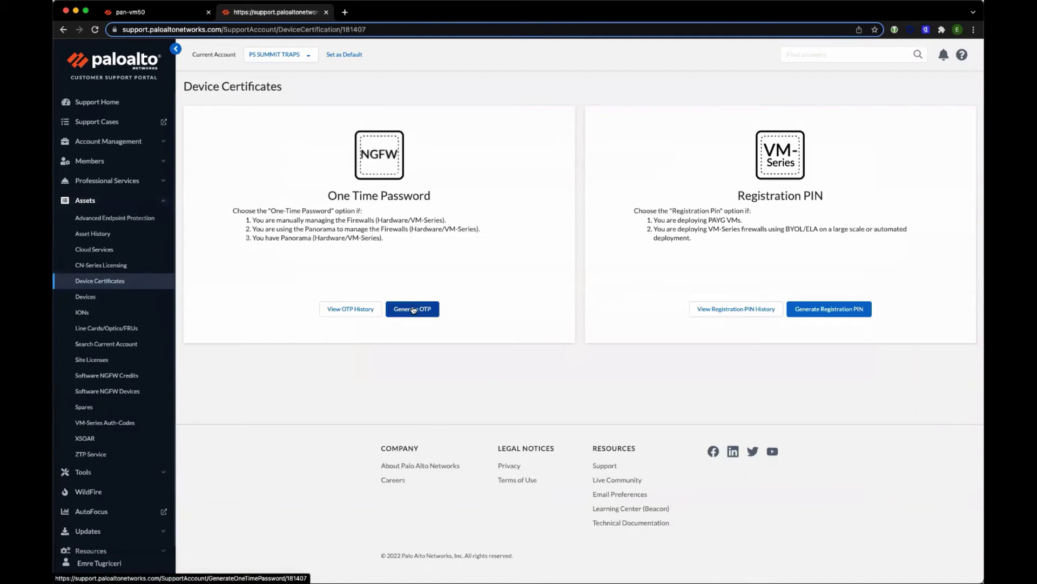
left_click(412, 308)
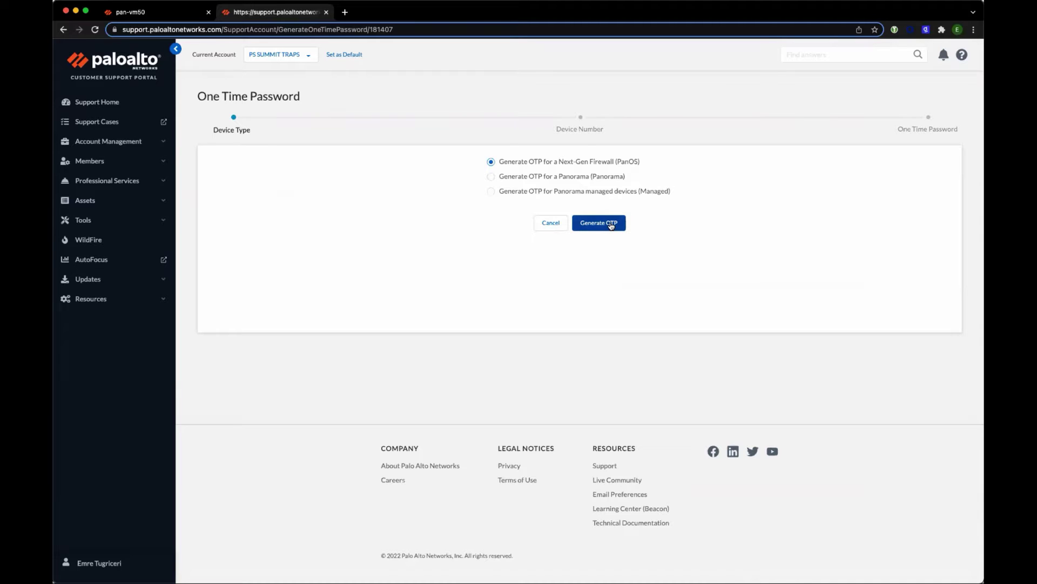
left_click(611, 226)
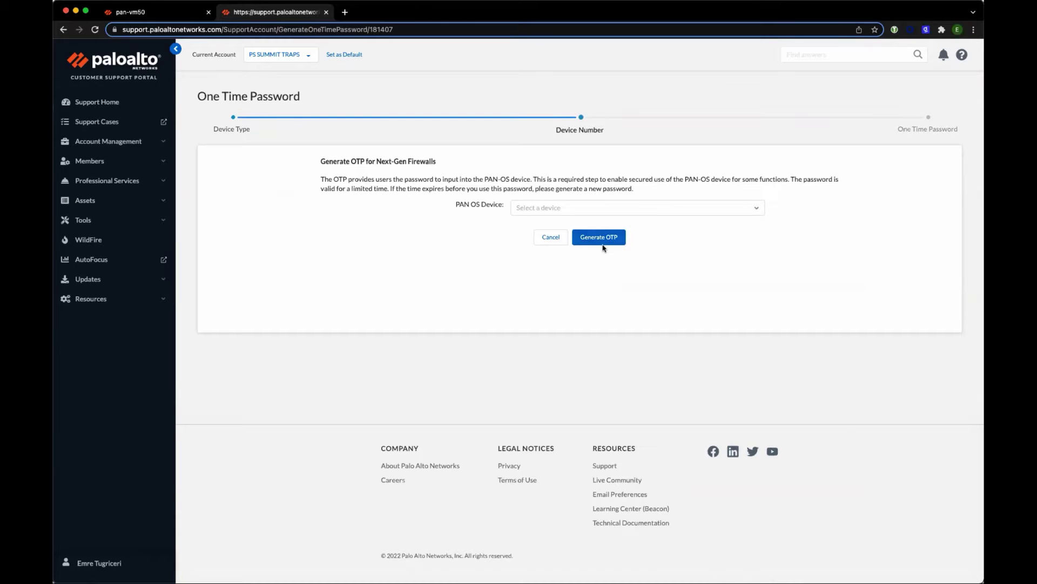
Copy the firewall's serial from its management page and choose it as the PAN OS device.
left_click(171, 20)
double_click(172, 188)
key("super+c")
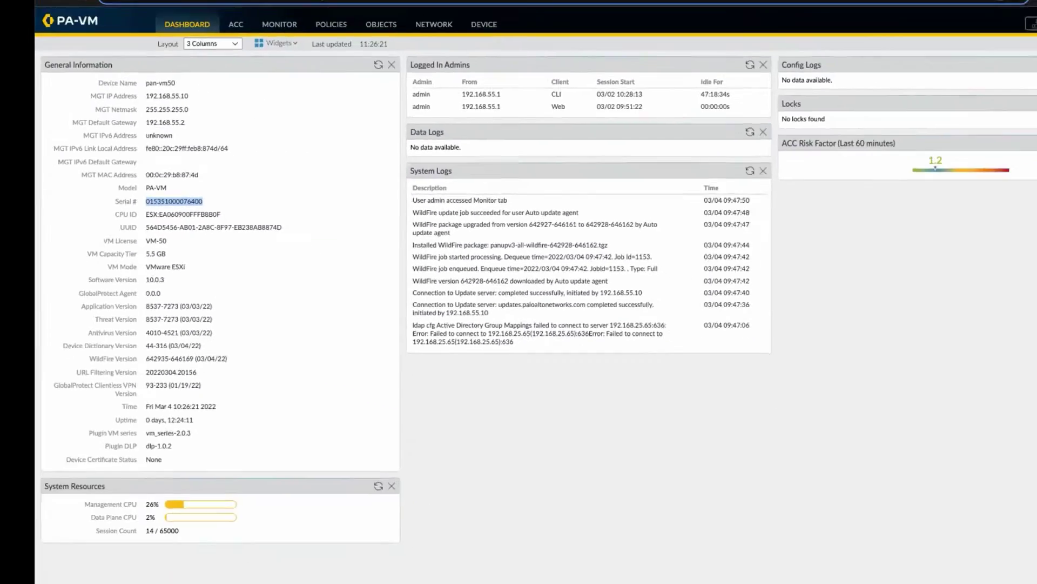
key("ctrl+Tab")
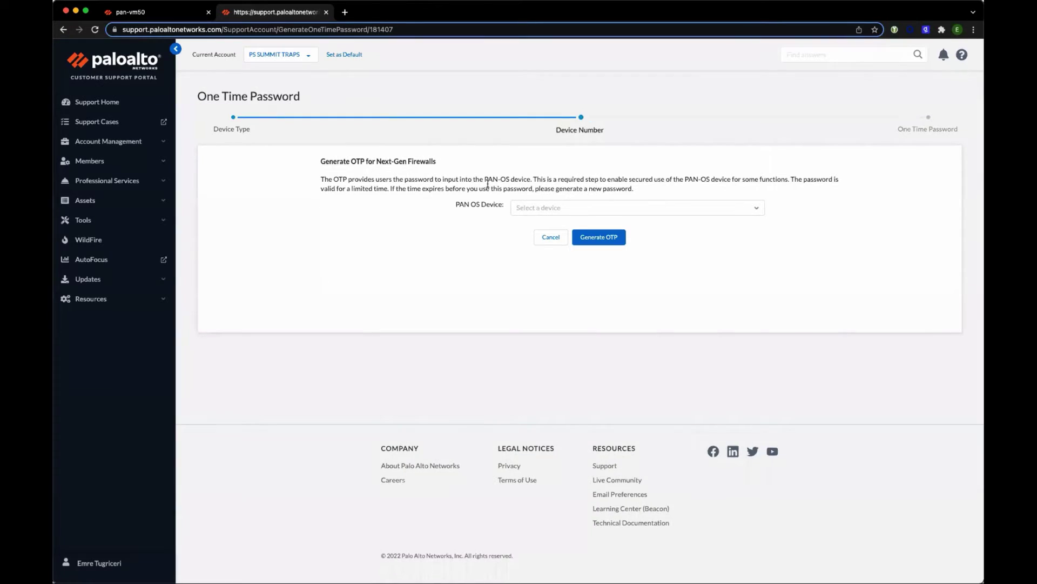
left_click(535, 207)
key("super+v")
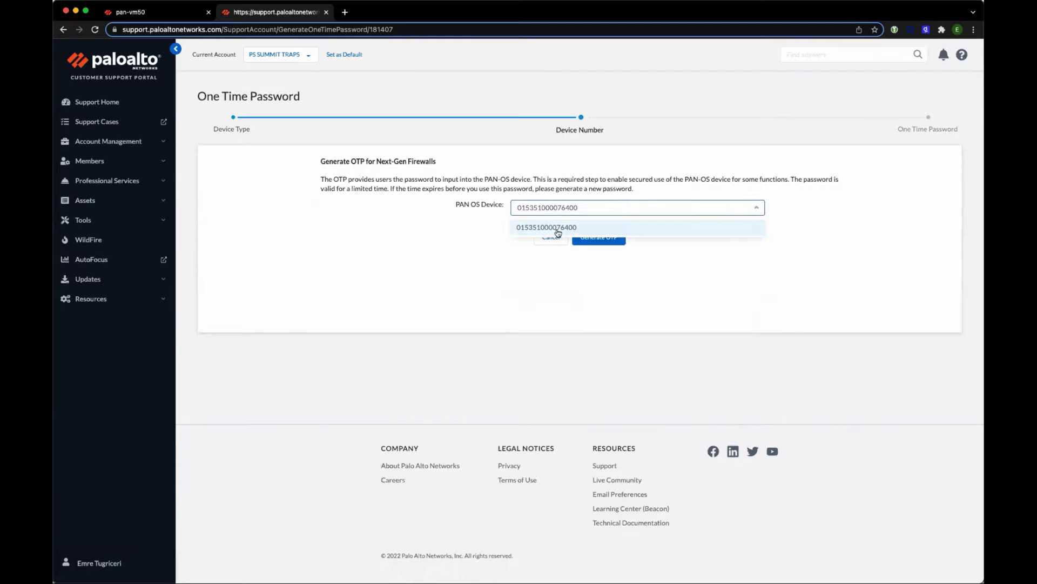
left_click(558, 231)
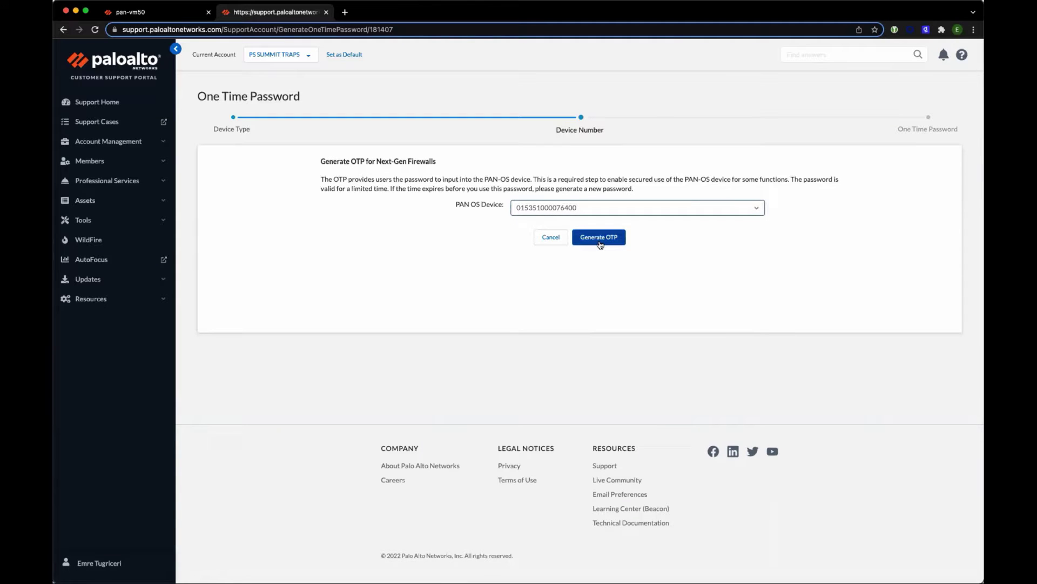
Generate the firewall's OTP, copy it, download it as a text file, and finish.
left_click(600, 244)
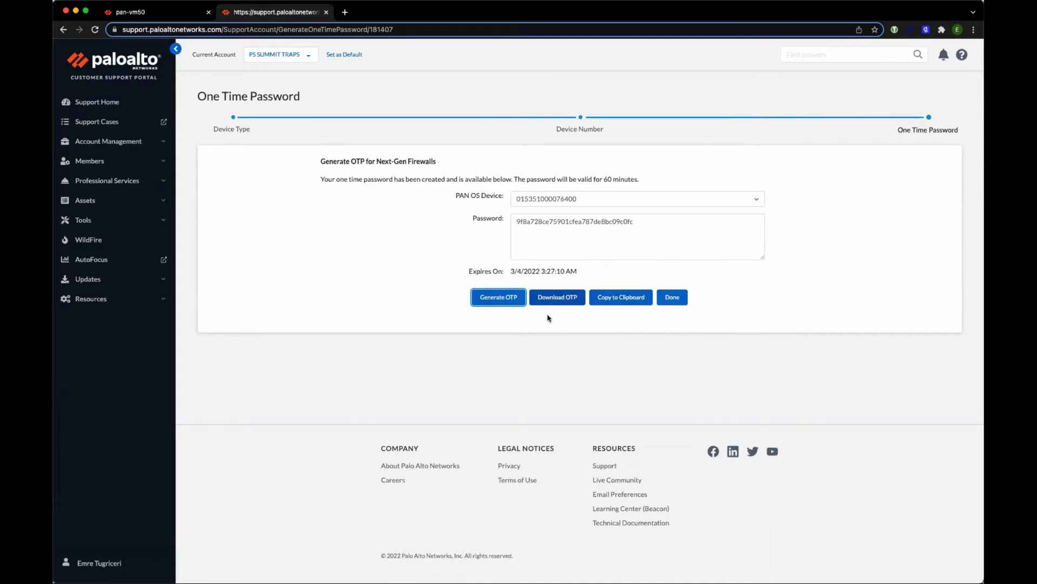
left_click(626, 298)
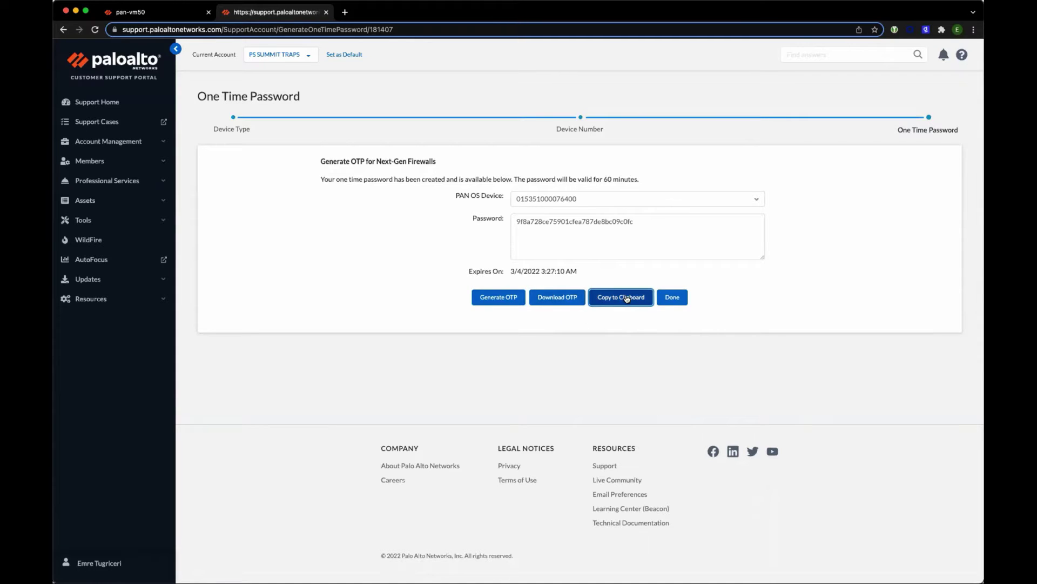
left_click(574, 299)
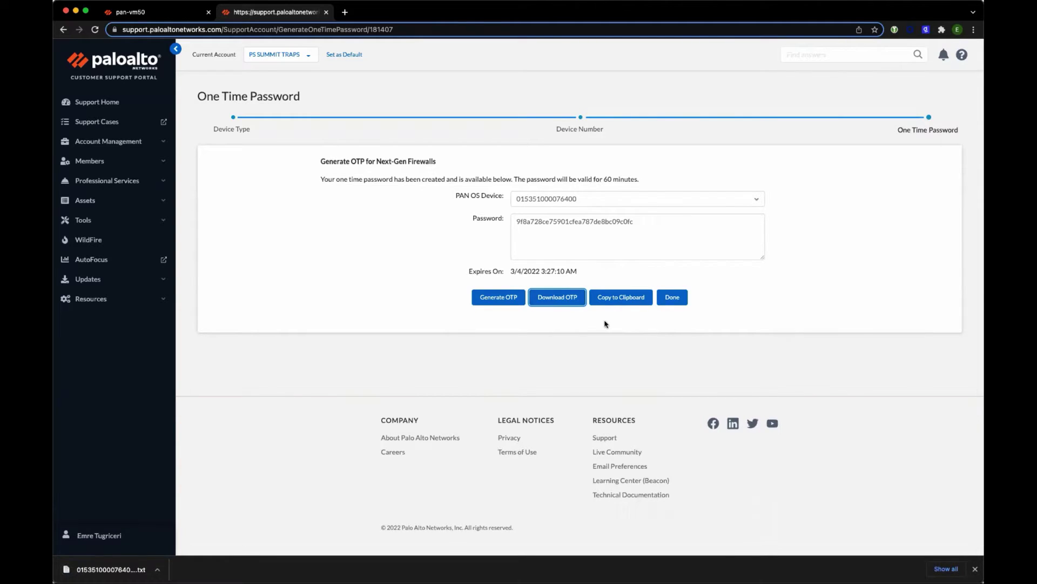
left_click(670, 298)
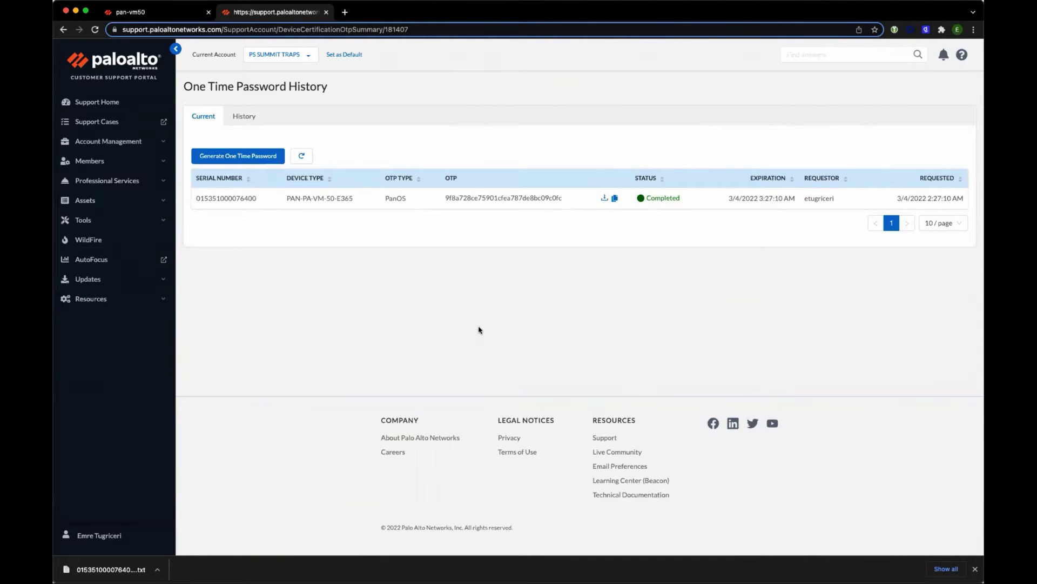
Back in the pan-vm50 web interface, open Device > Setup management settings.
left_click(163, 17)
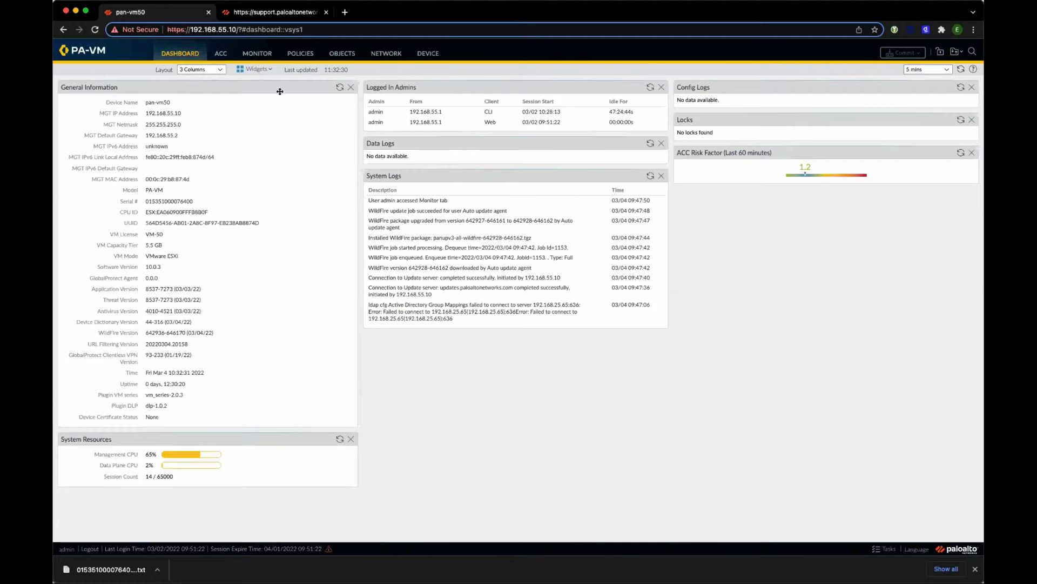
left_click(429, 54)
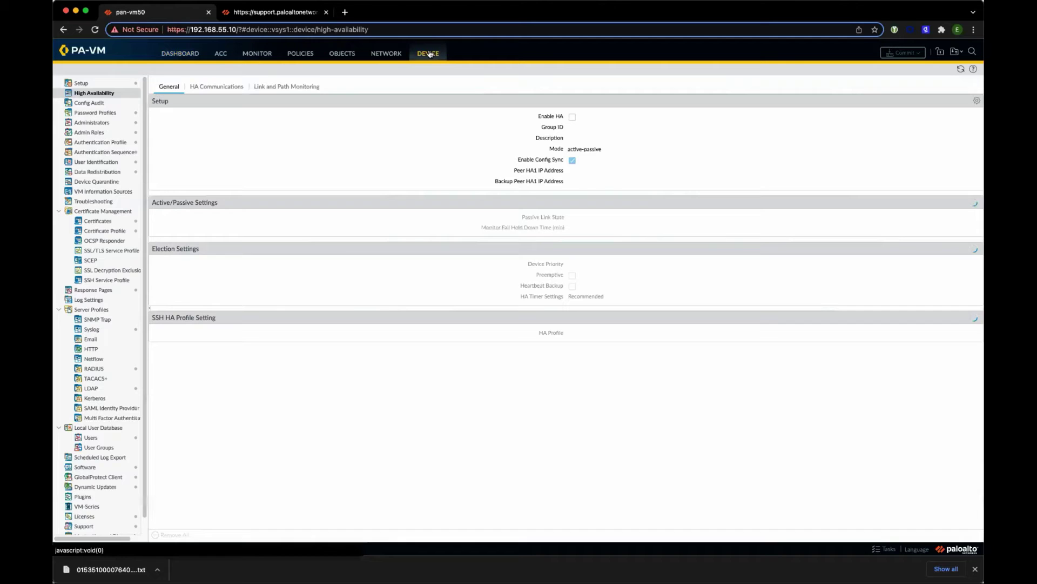
left_click(88, 85)
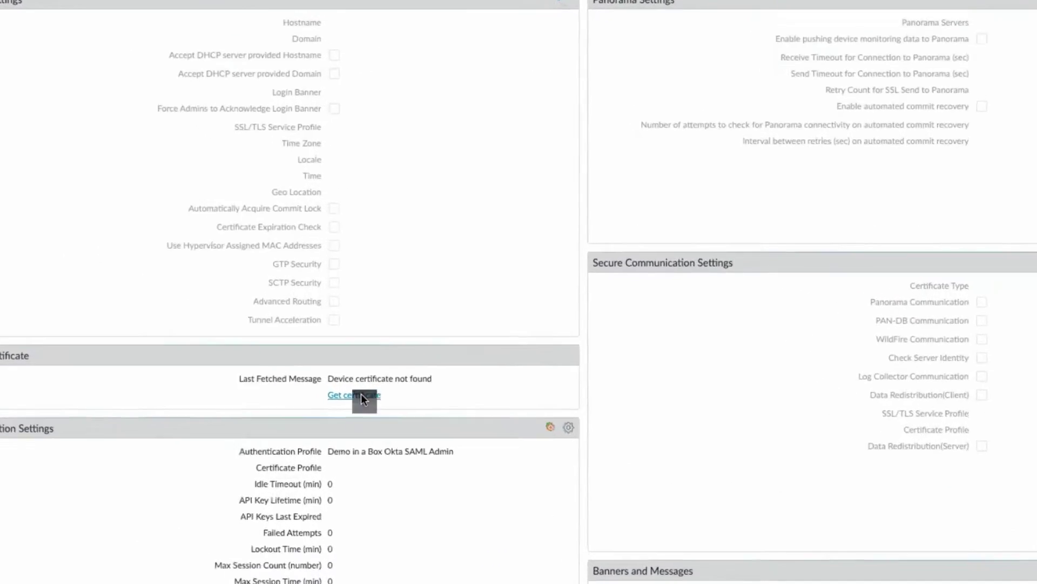
Request a device certificate by pasting the OTP into One-time Password and submitting it.
left_click(416, 358)
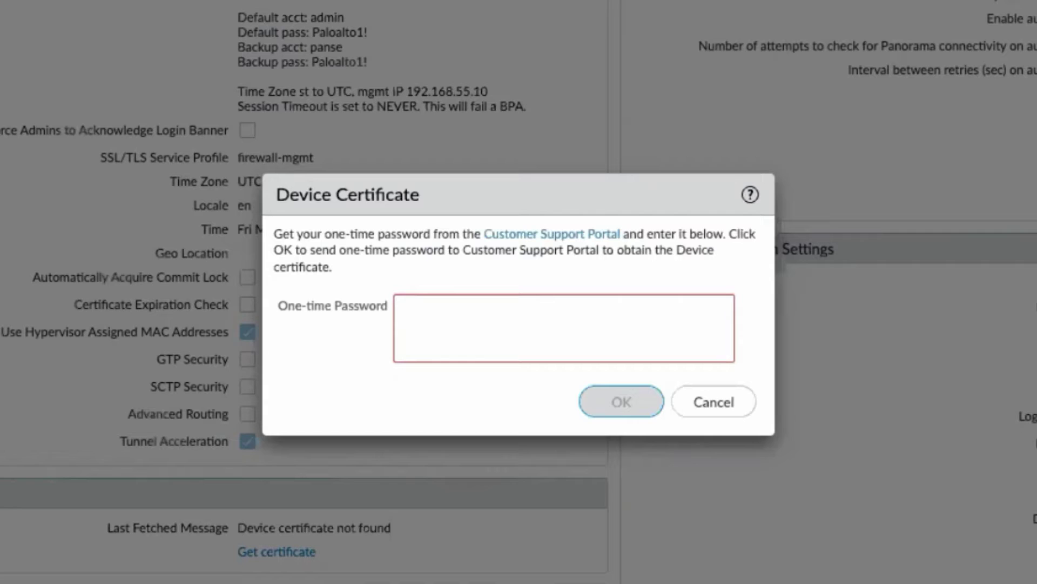
left_click(556, 331)
key("ctrl+v")
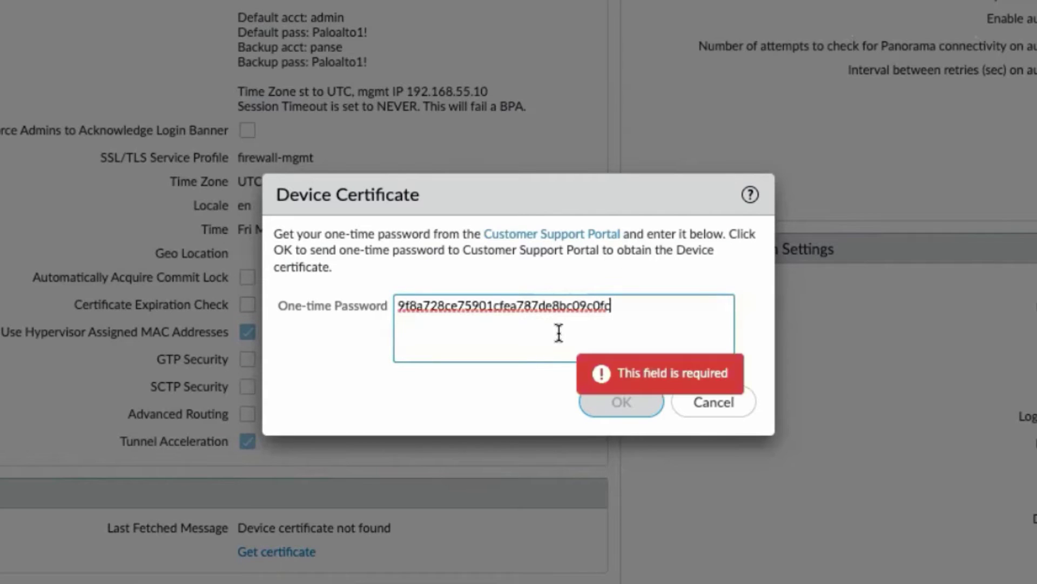
left_click(631, 410)
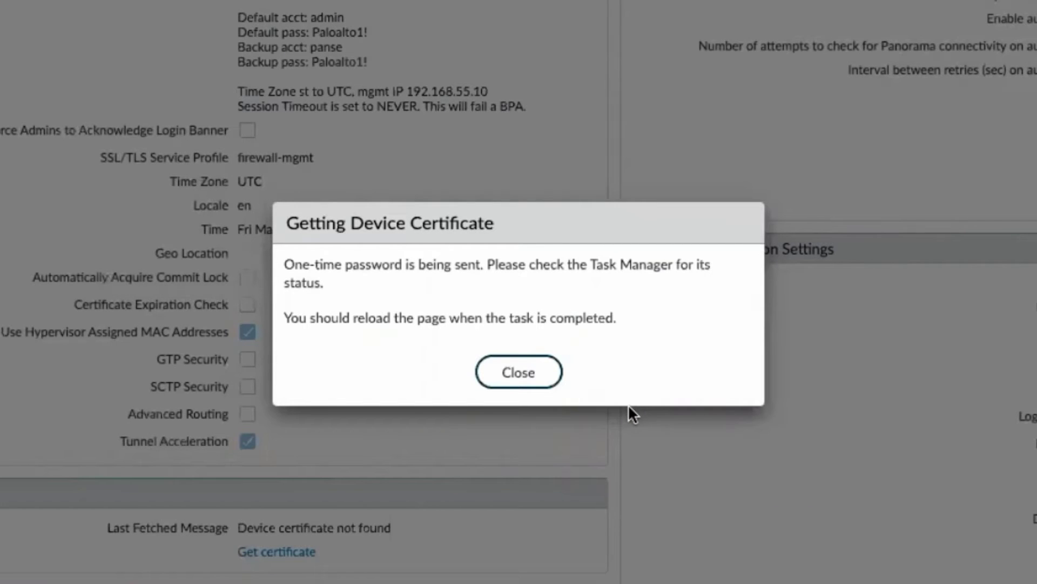
Dismiss the certificate message and reboot the firewall from the Operations settings.
left_click(520, 377)
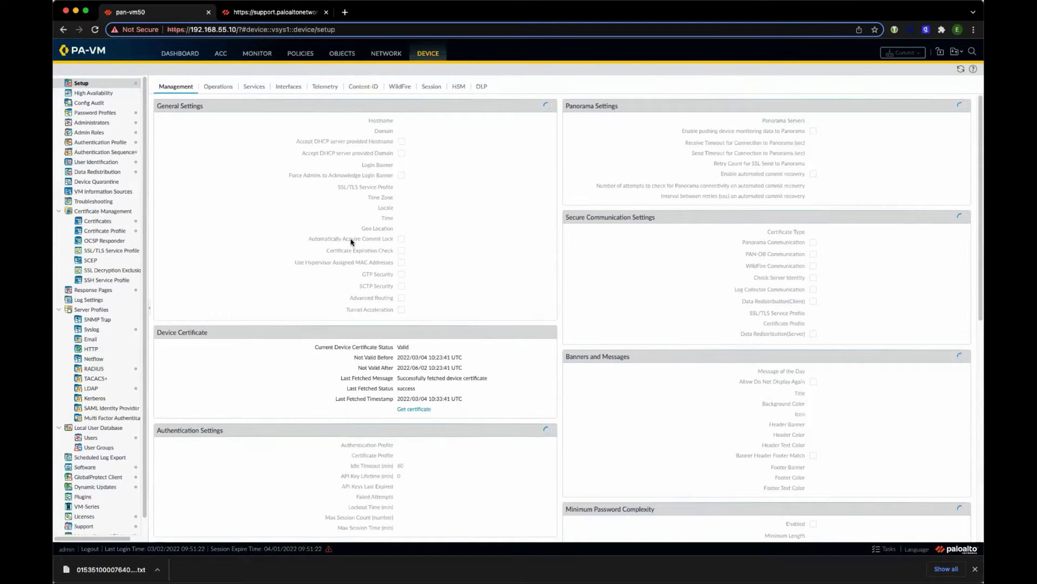
left_click(219, 88)
left_click(596, 120)
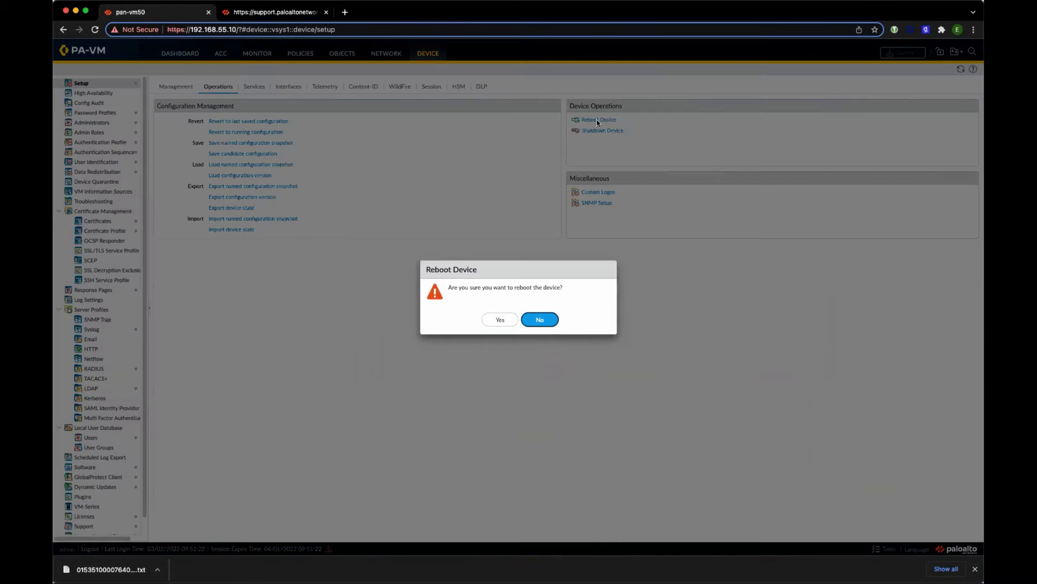
left_click(500, 320)
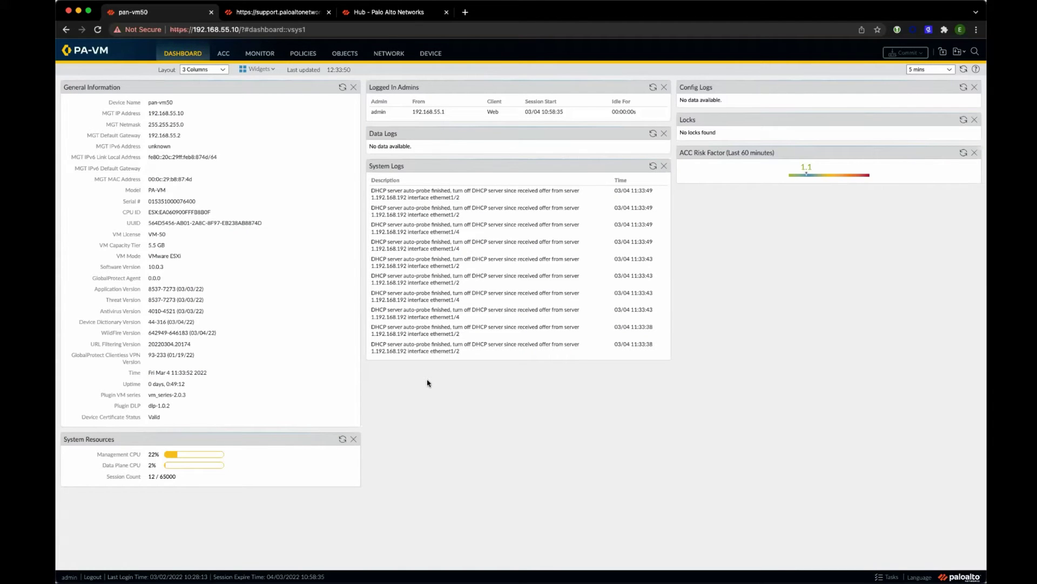
Open the Cortex Data Lake app from the Palo Alto Networks Hub tab.
left_click(397, 12)
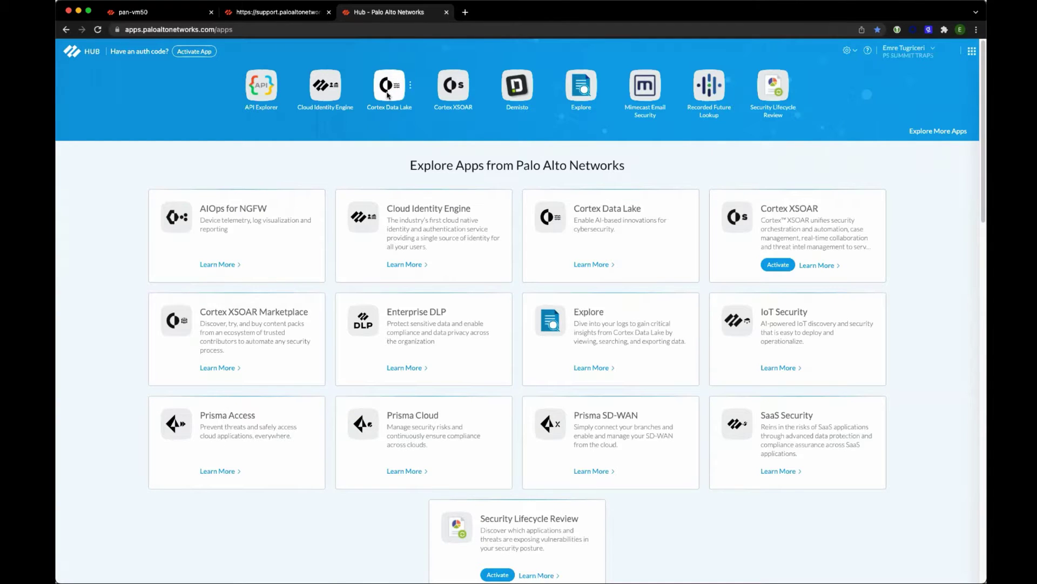
left_click(387, 93)
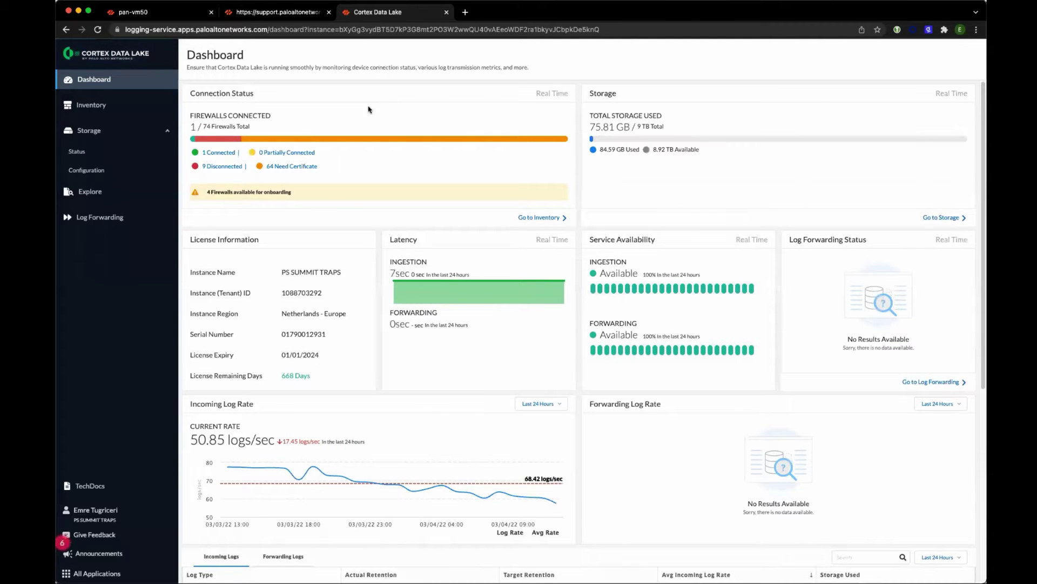
Begin onboarding new next-generation firewalls from the Cortex Data Lake inventory.
left_click(171, 105)
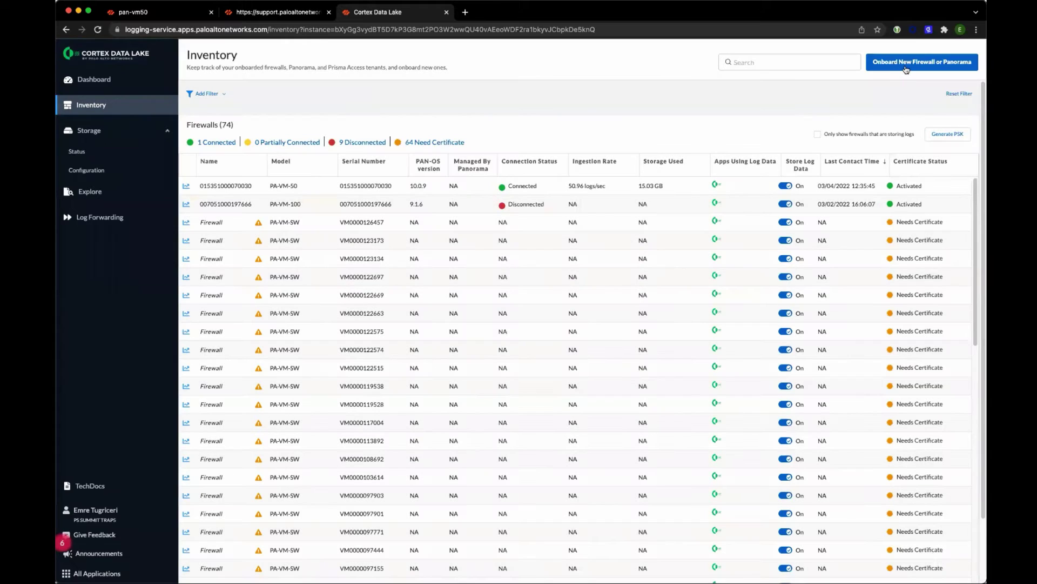
left_click(909, 67)
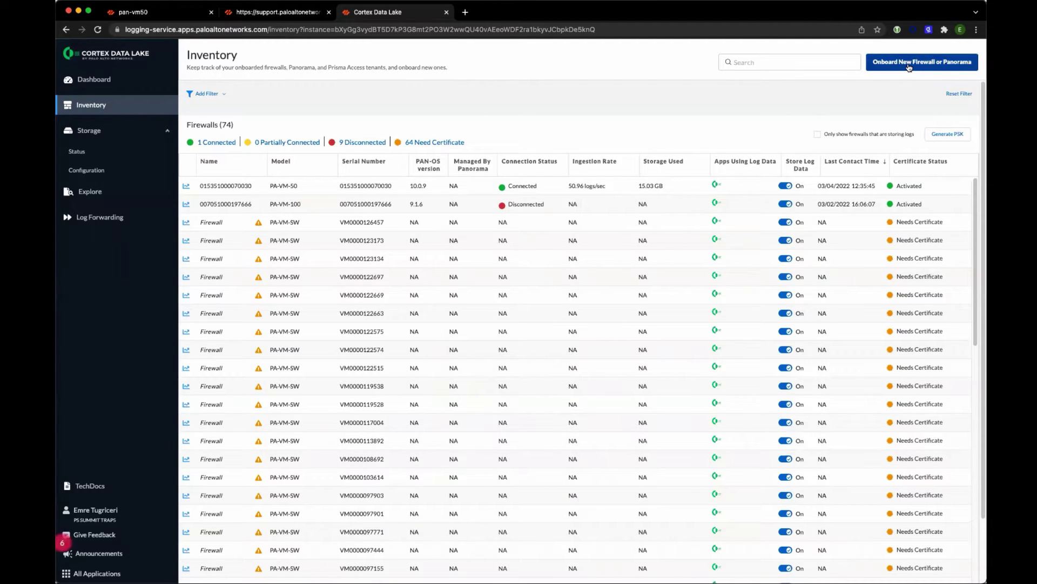
left_click(909, 67)
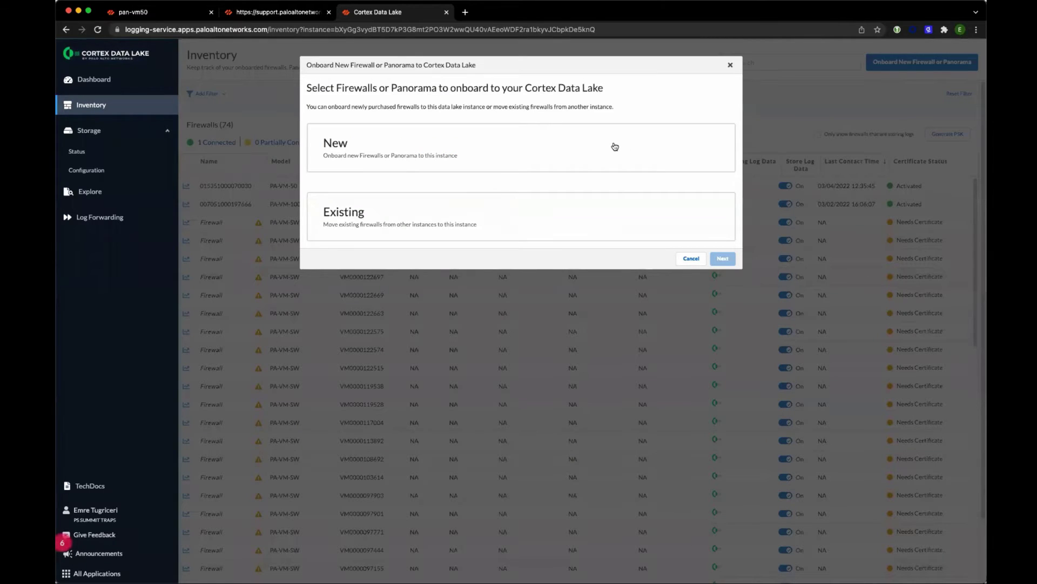
left_click(615, 147)
left_click(723, 259)
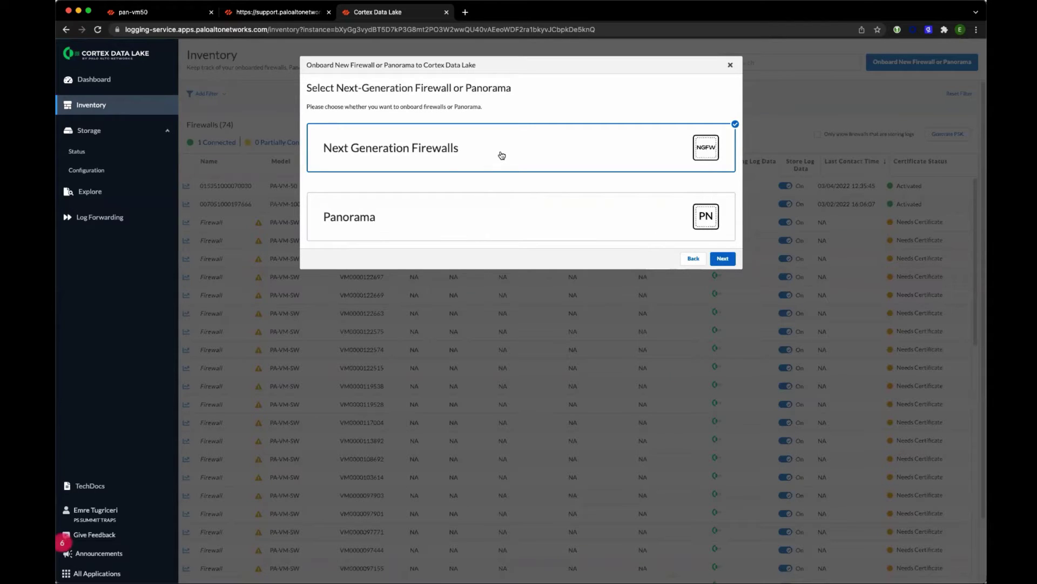
left_click(723, 259)
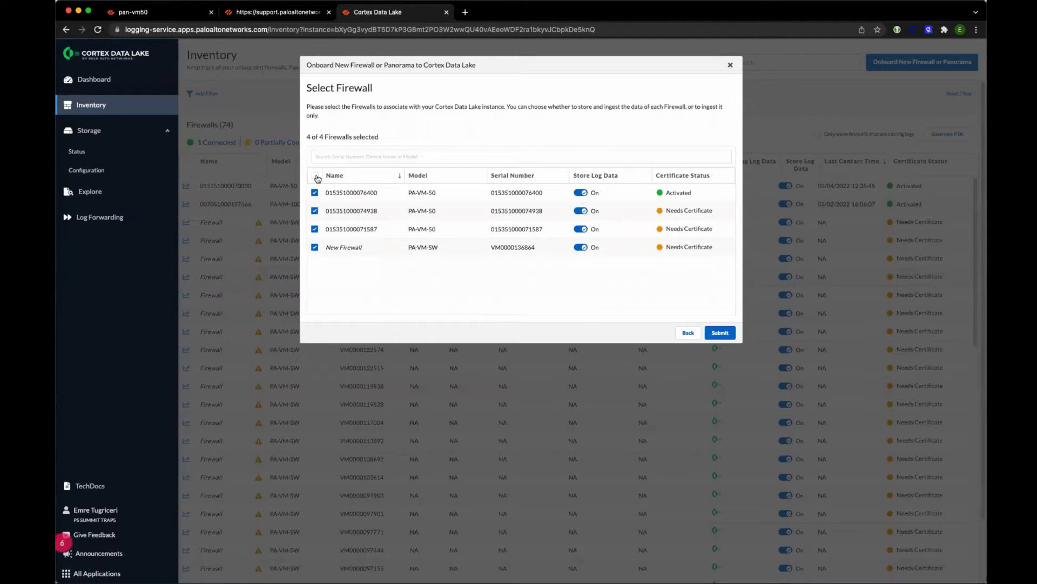
Select only the PA-VM firewall by its pasted serial, leaving log storage on.
left_click(317, 176)
left_click(344, 156)
key("ctrl+v")
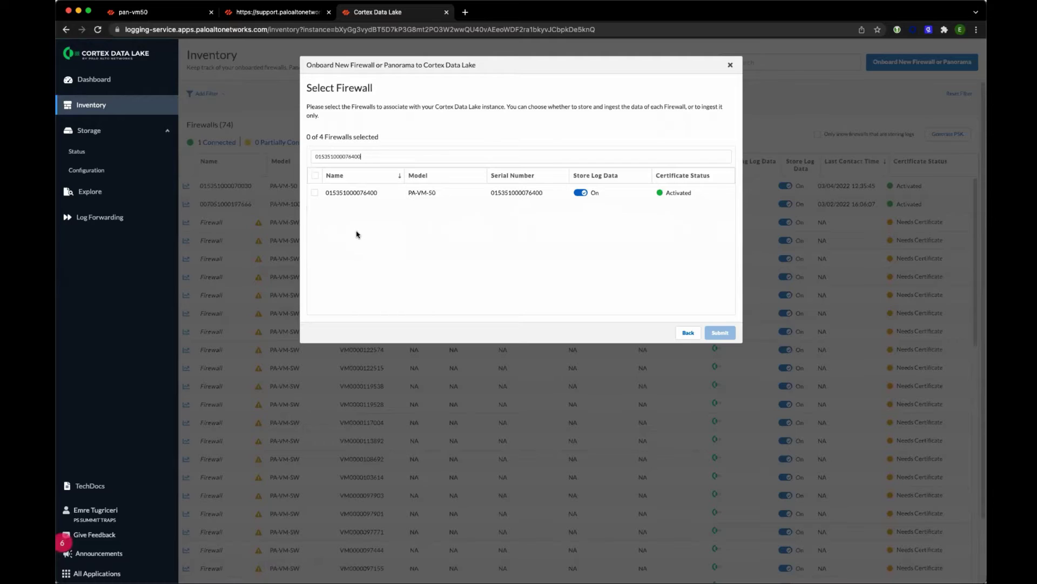
left_click(315, 192)
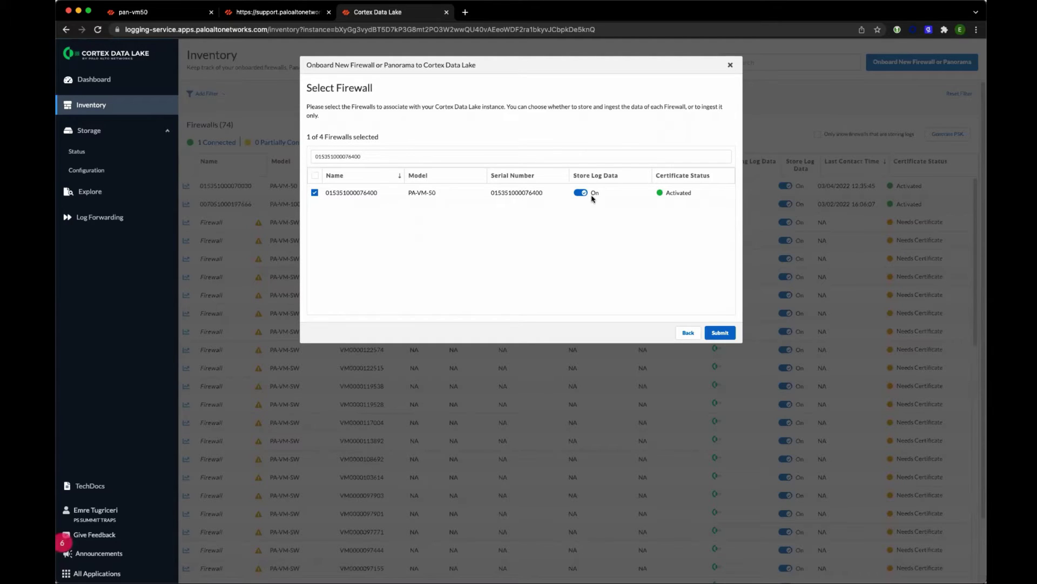
left_click(580, 194)
left_click(581, 194)
left_click(581, 194)
left_click(581, 194)
Submit the onboarding and search the 75-firewall inventory for the PA-VM serial number.
left_click(720, 333)
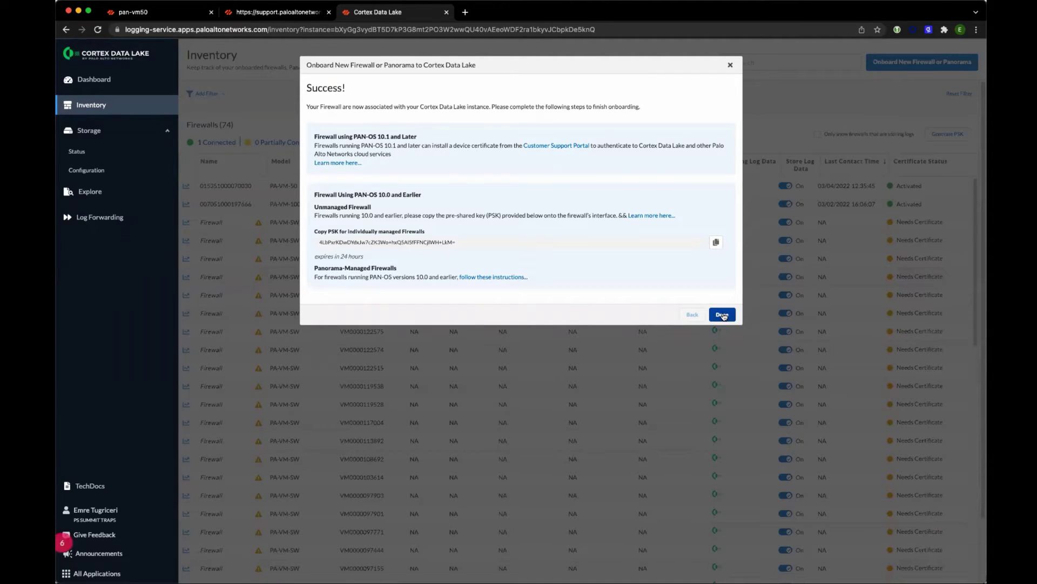
left_click(722, 315)
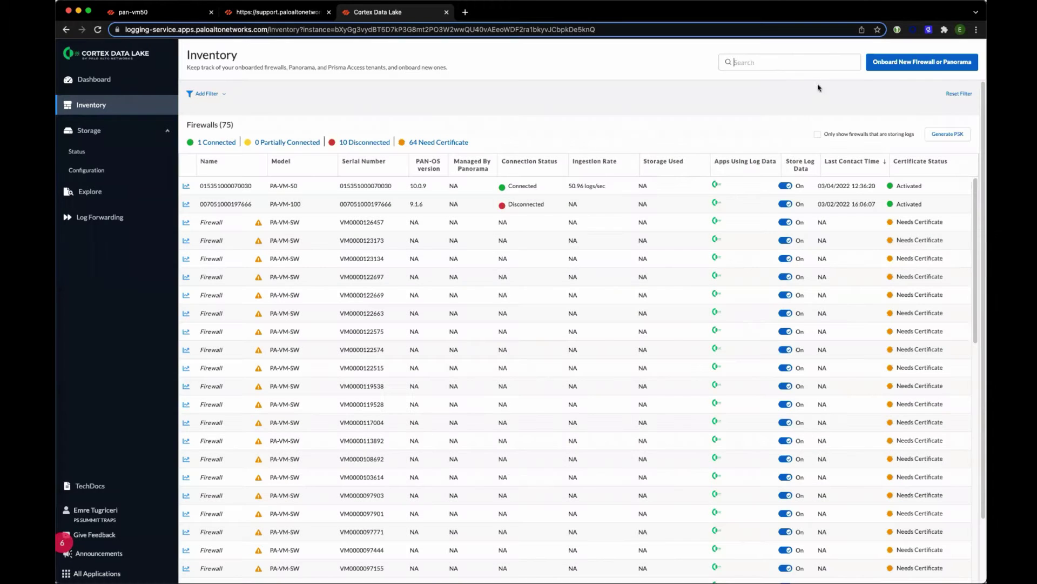
left_click(788, 62)
key("super+v")
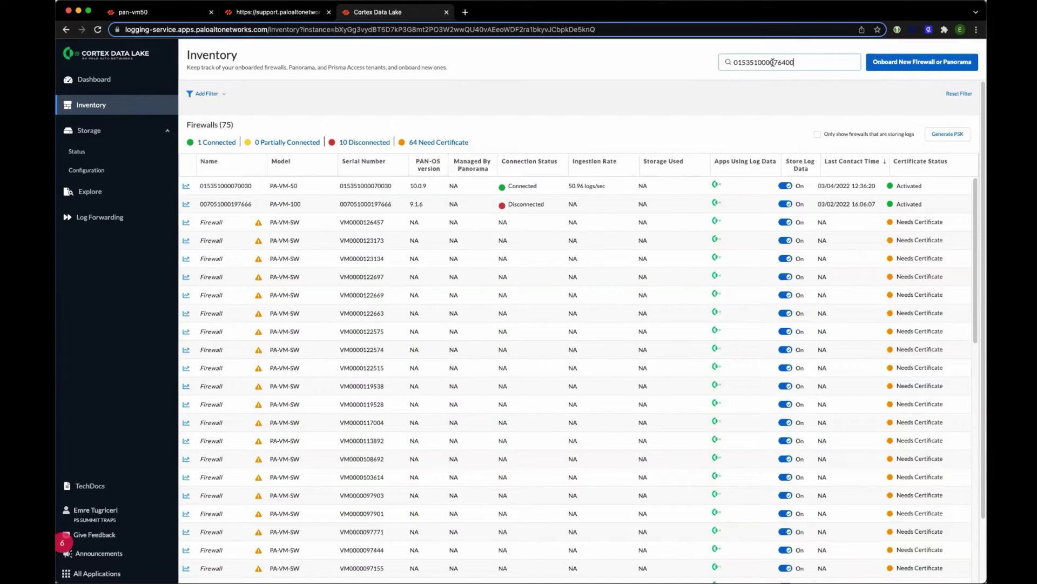
Return to the pan-vm50 browser tab to view the PA-VM dashboard.
left_click(180, 13)
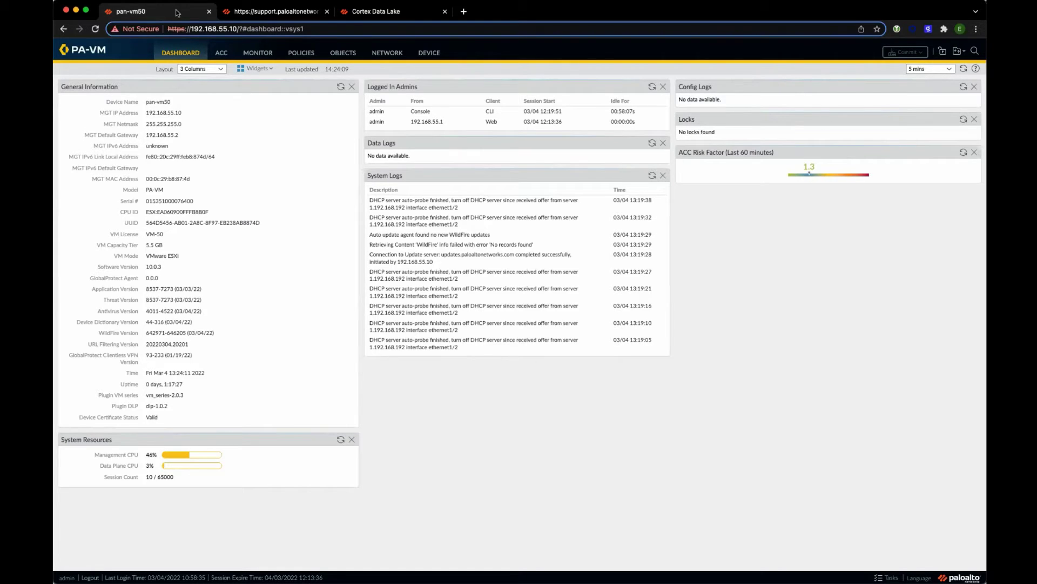
In Service Route Configuration, customize routes so Palo Alto Networks Services uses MGT (192.168.55.10).
left_click(431, 53)
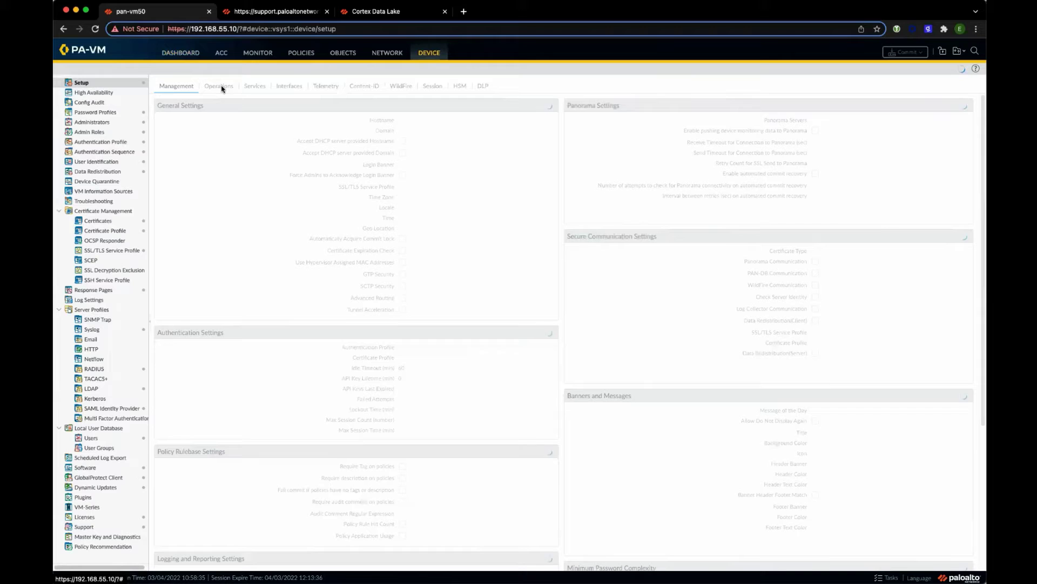
left_click(253, 87)
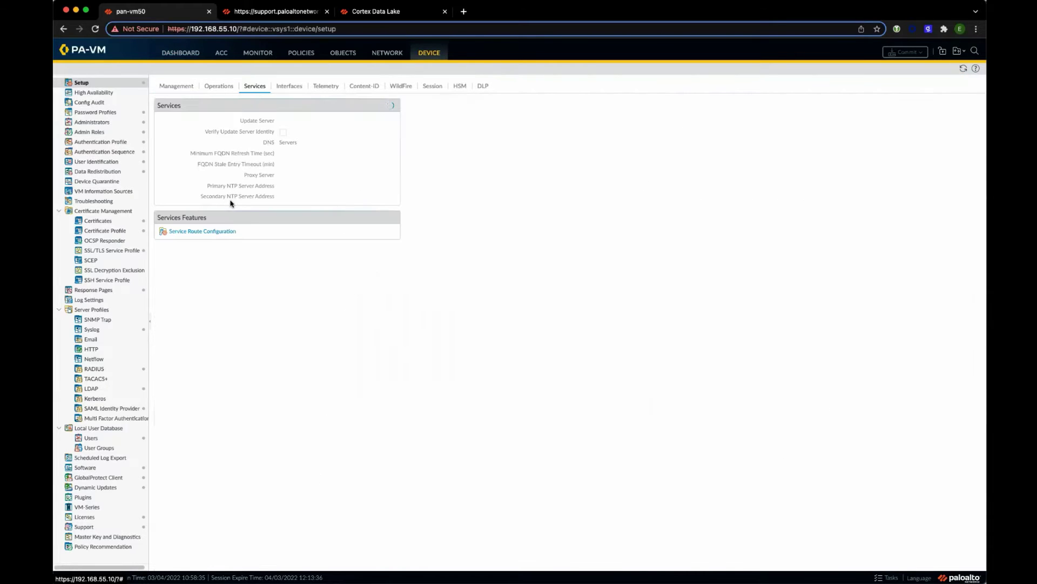
left_click(212, 231)
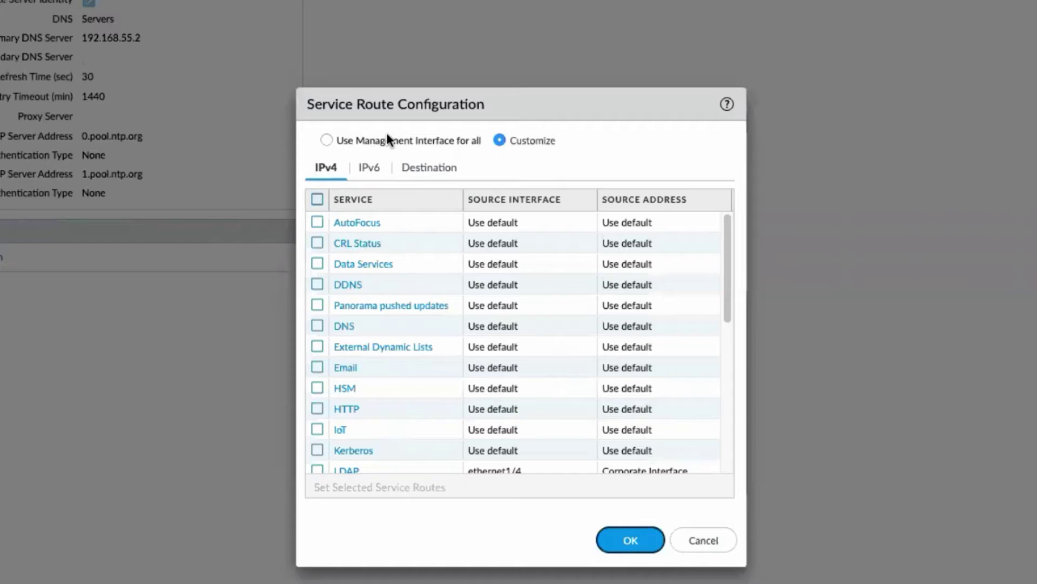
left_click(387, 135)
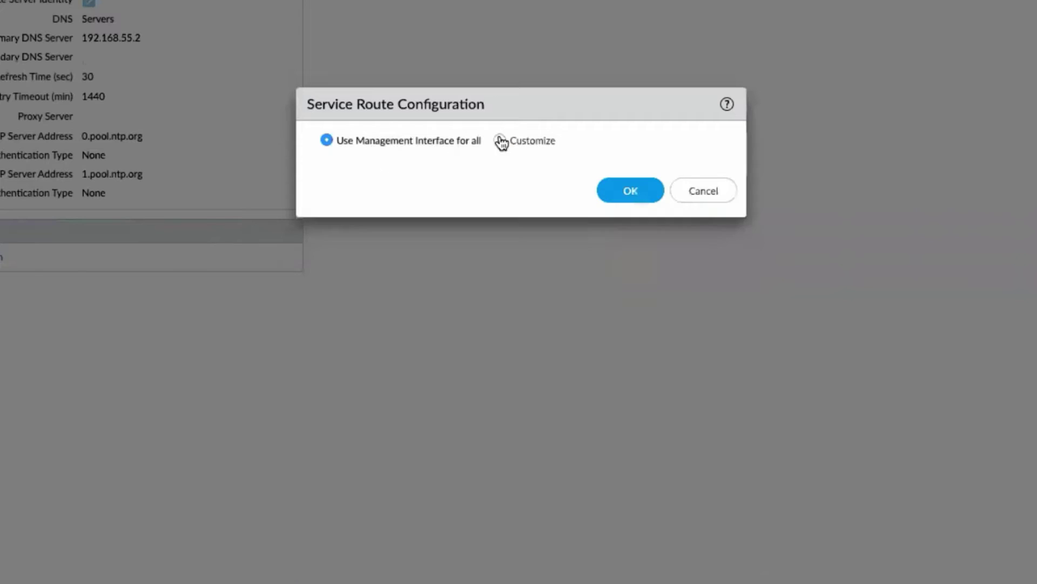
left_click(520, 139)
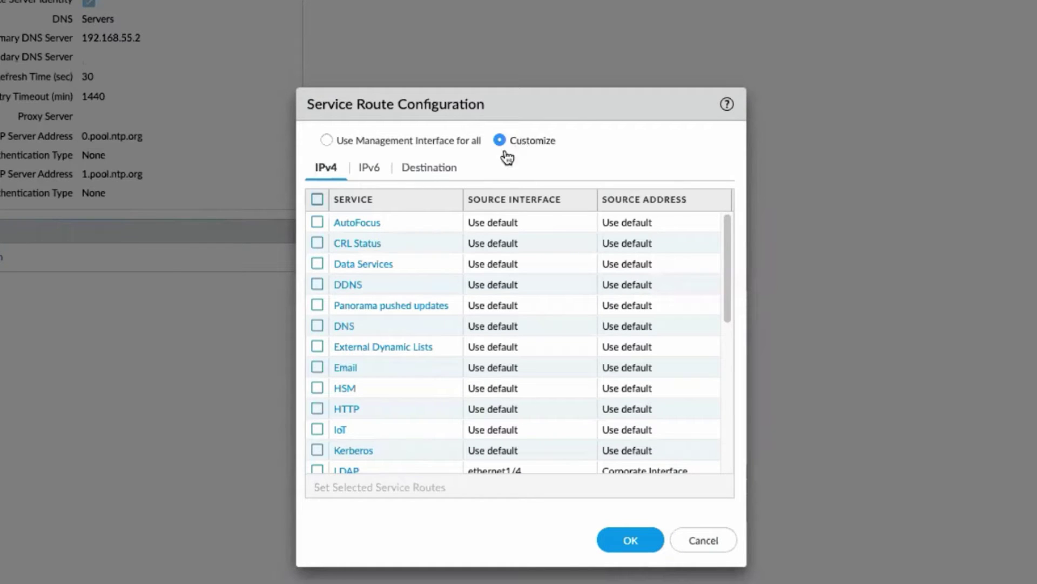
scroll(560, 352, "down", 6)
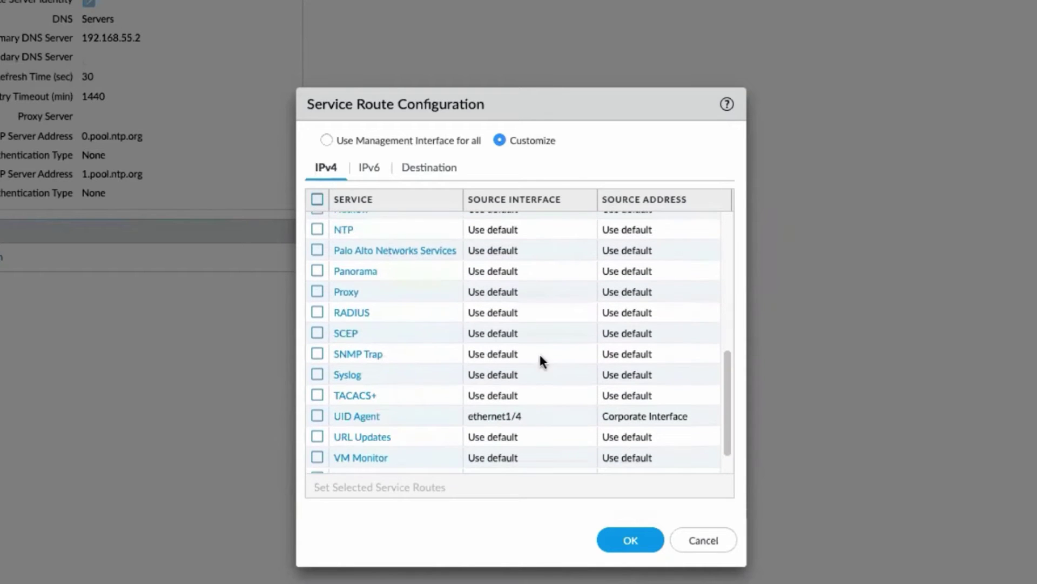
left_click(424, 251)
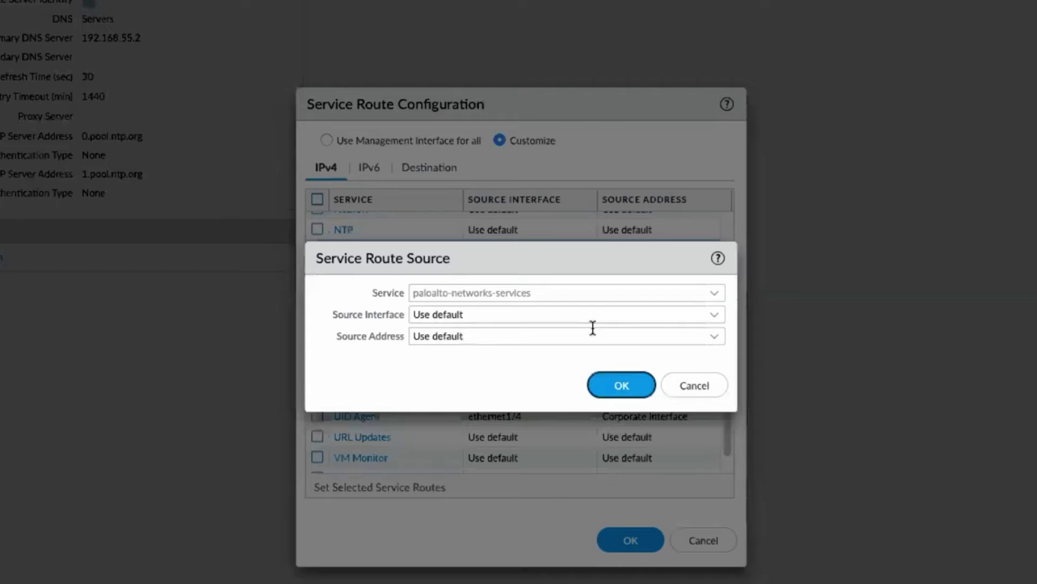
left_click(716, 316)
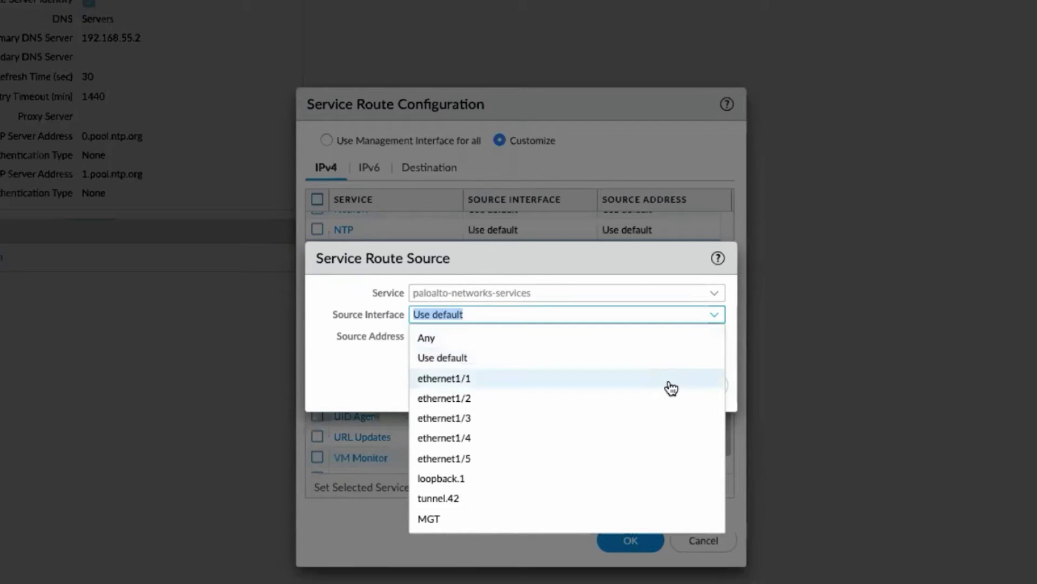
left_click(463, 518)
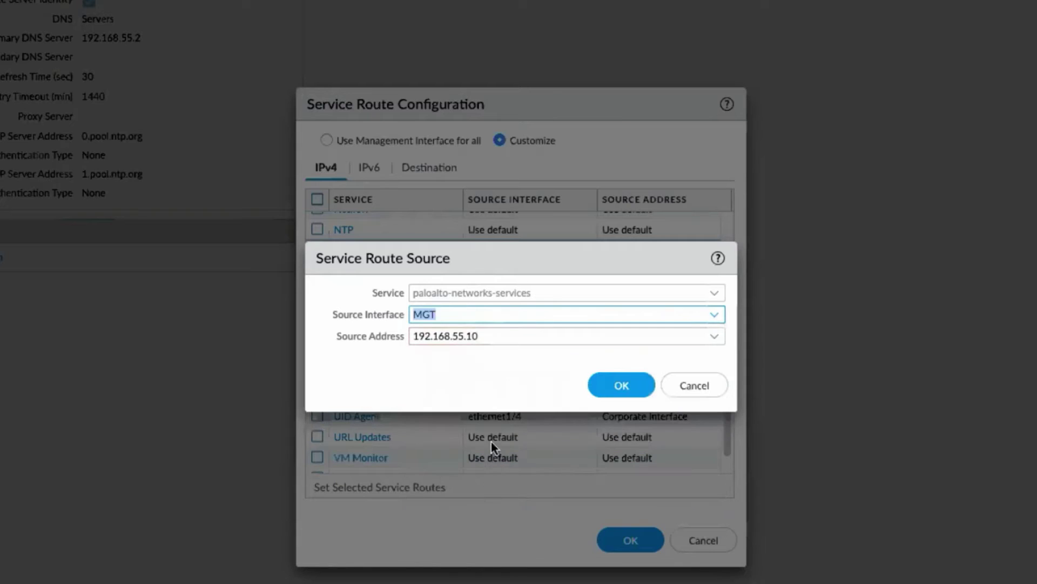
left_click(613, 385)
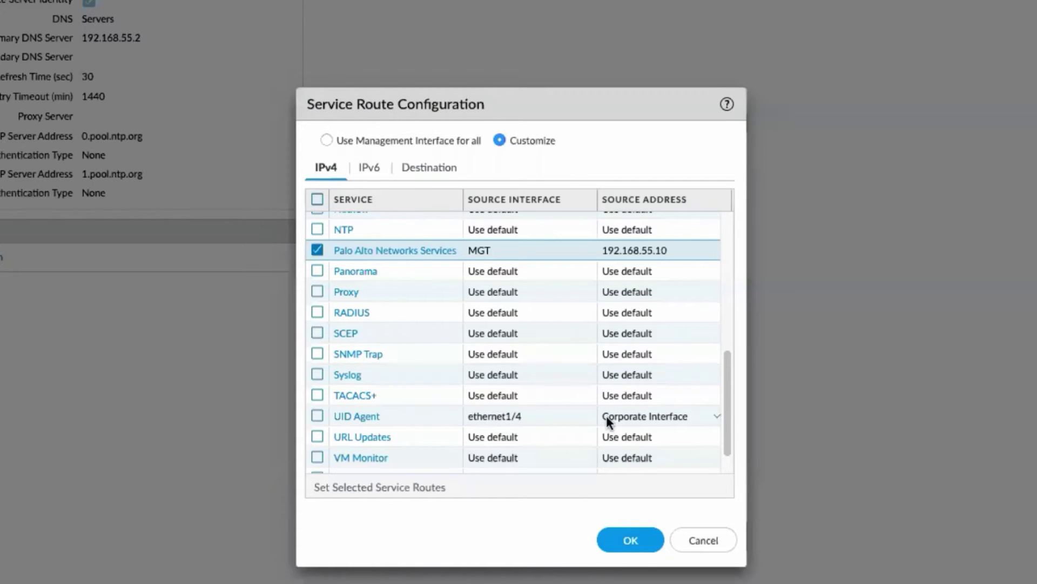
left_click(640, 543)
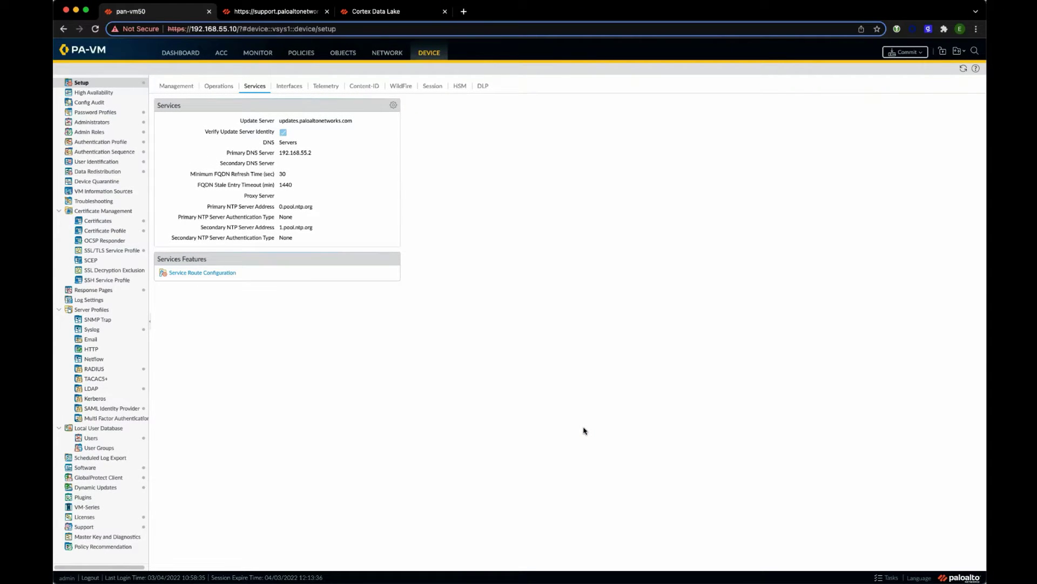
On Device > Licenses, retrieve license keys to list the Cortex Data Lake 9 TB license.
left_click(427, 53)
left_click(87, 517)
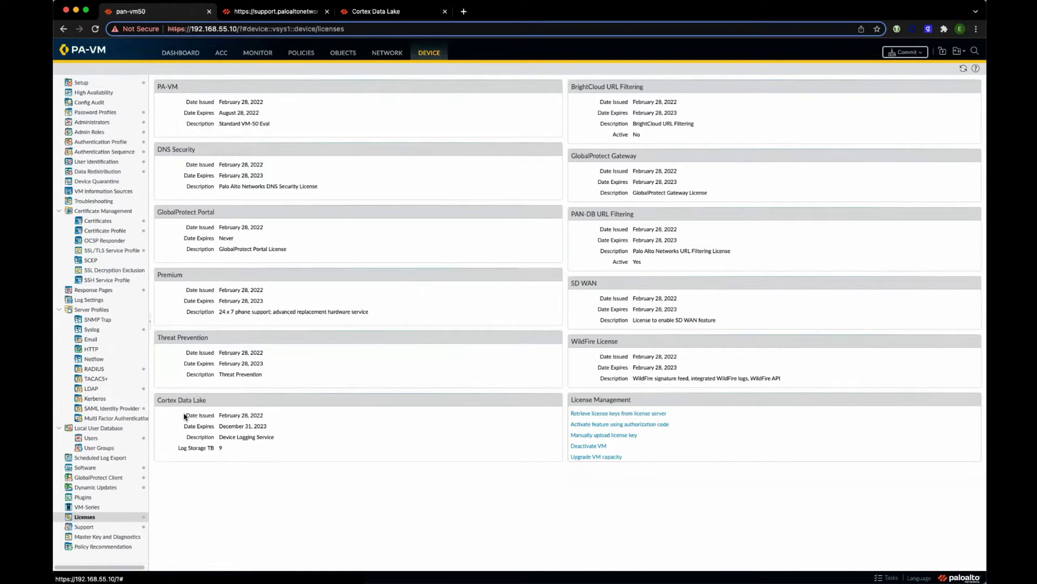
left_click_drag(184, 415, 297, 441)
left_click(297, 441)
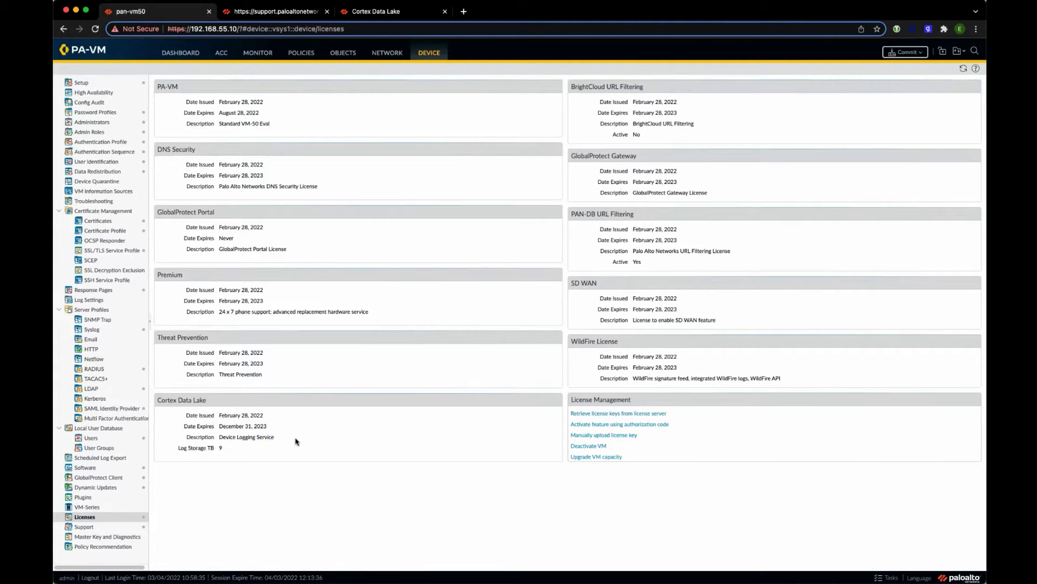
left_click(657, 414)
Review the Cortex Data Lake section of Management settings, then confirm software version 10.0.3 on the dashboard.
left_click(426, 54)
left_click(81, 84)
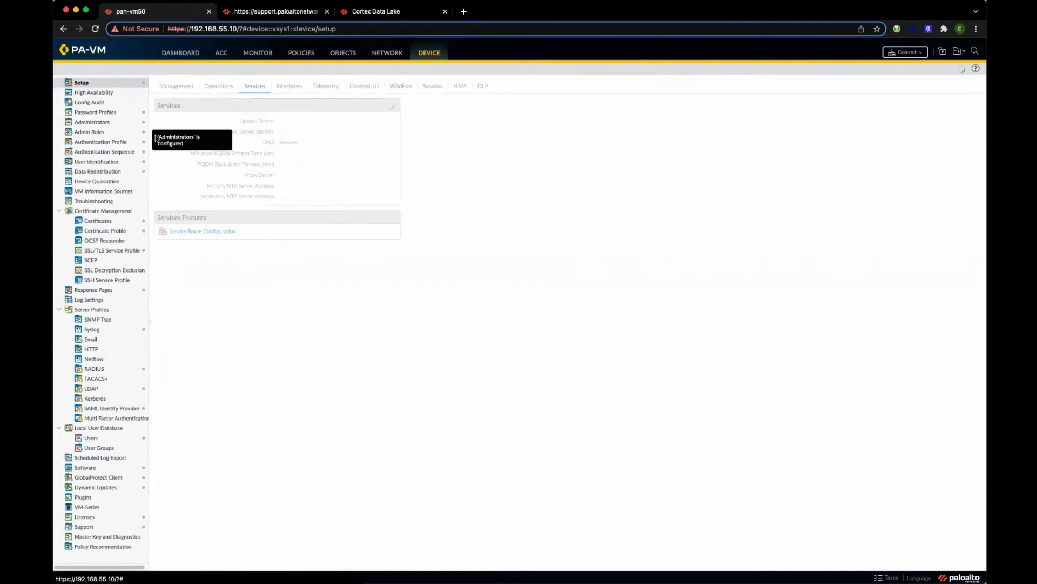
left_click(175, 86)
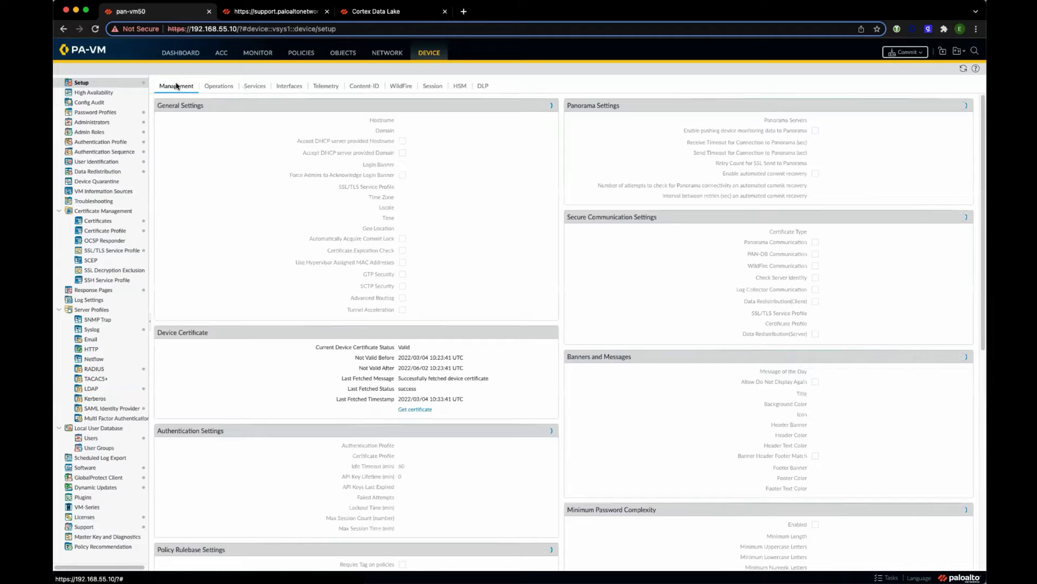
scroll(282, 292, "down", 10)
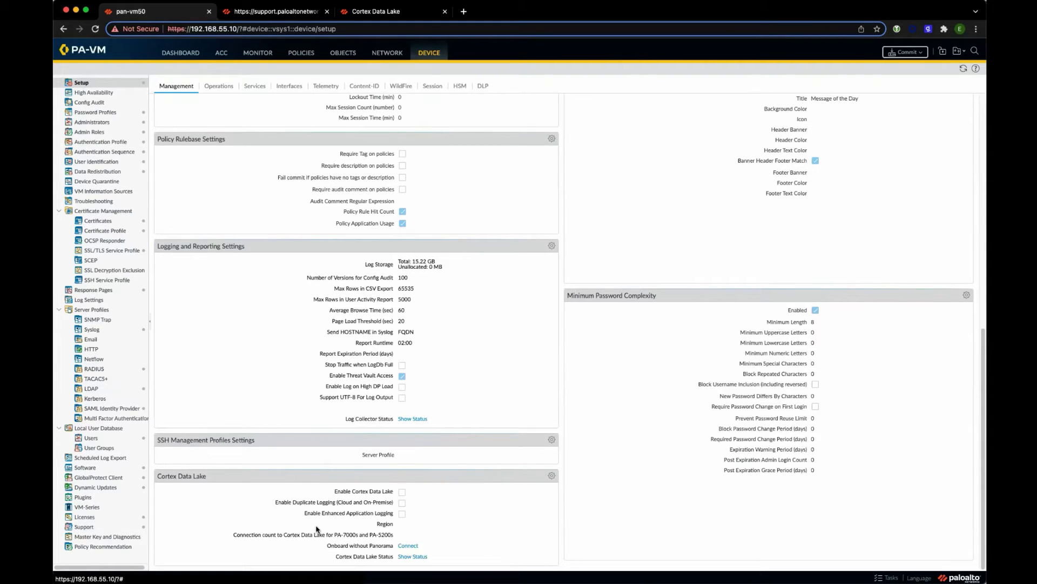
left_click(176, 54)
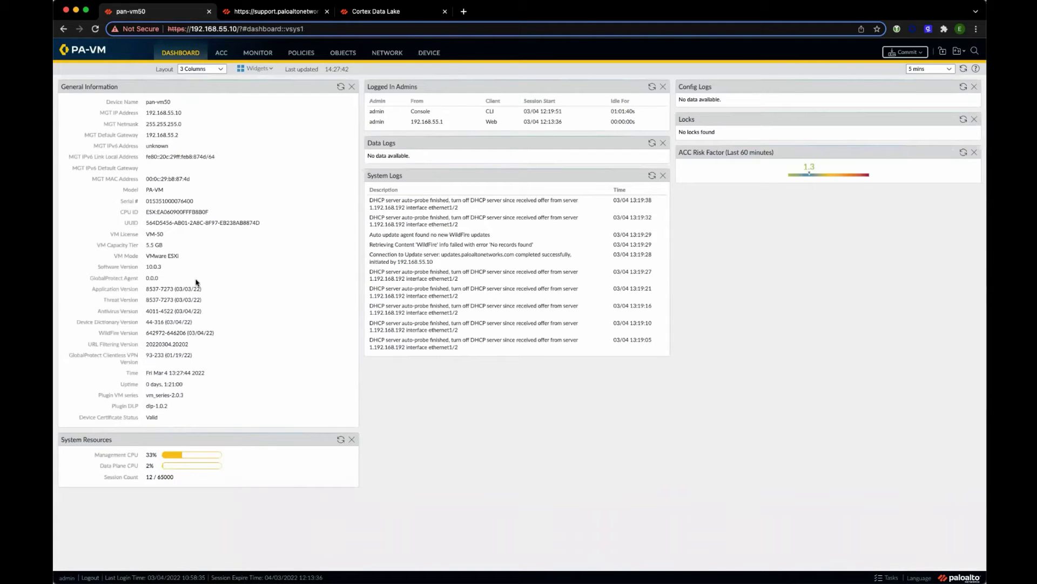
left_click_drag(167, 273, 129, 270)
Generate a 24-hour pre-shared key in Cortex Data Lake, then return to the firewall's Device Setup.
left_click(380, 15)
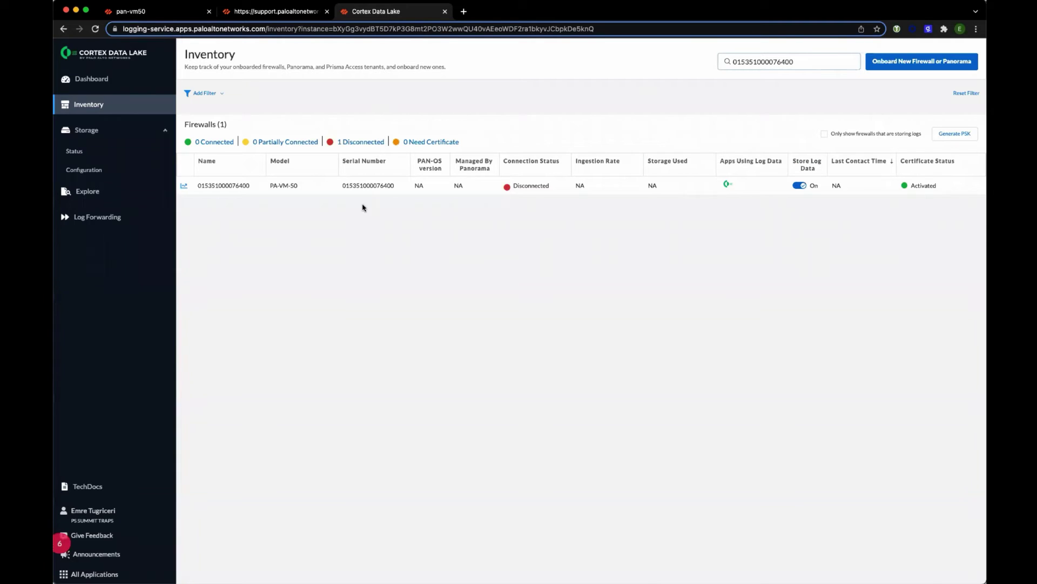
left_click(955, 134)
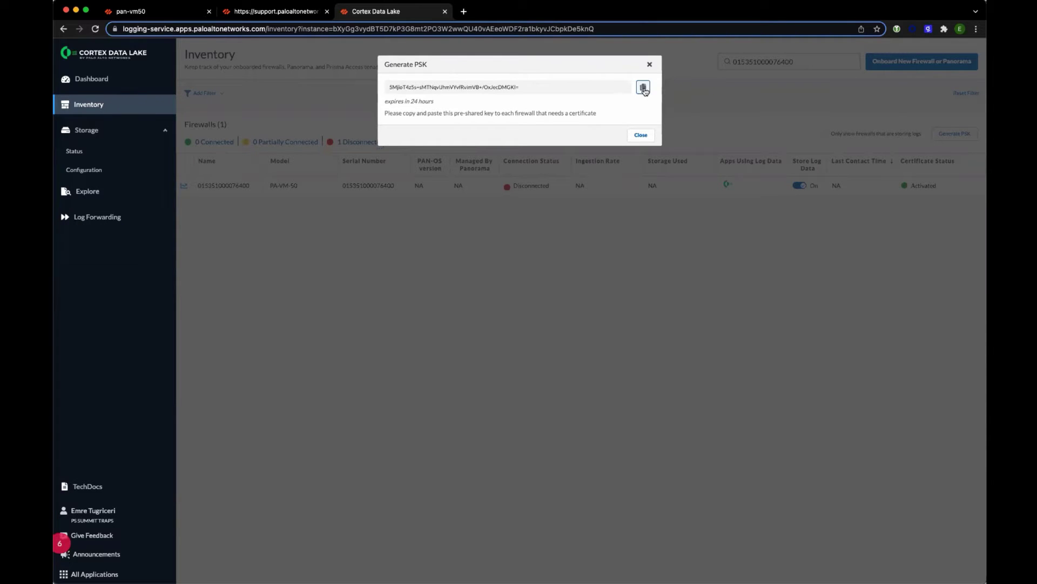
left_click(164, 13)
left_click(429, 52)
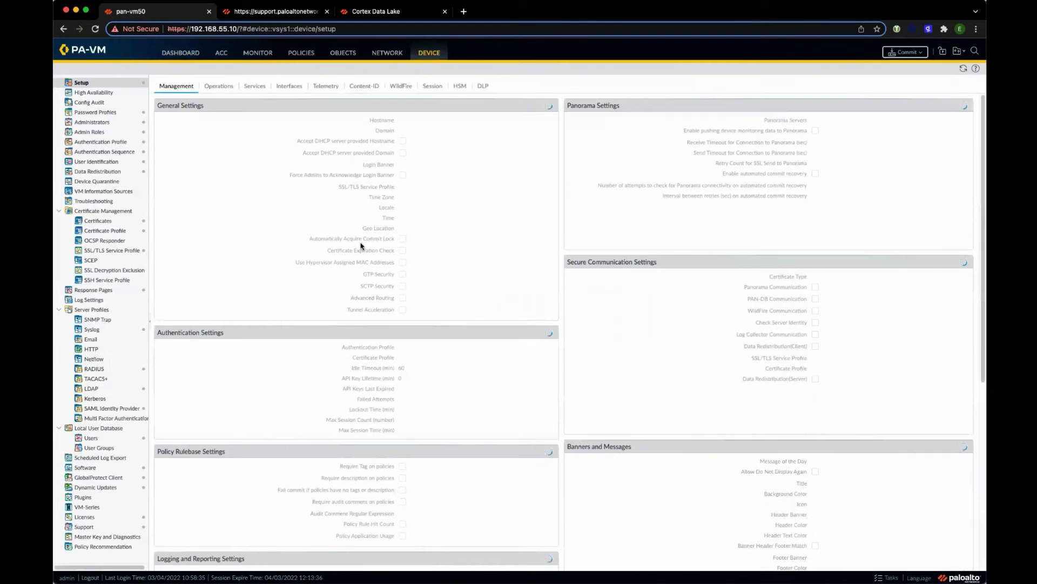
Onboard the firewall without Panorama using the pasted pre-shared key, scheduling certificate fetch job 133.
scroll(335, 316, "down", 8)
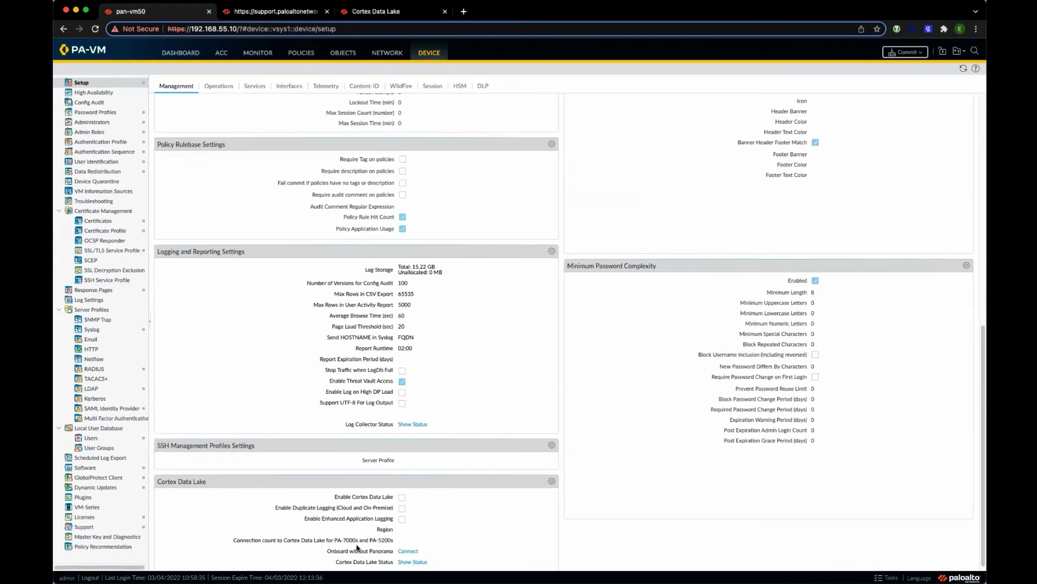
left_click(408, 550)
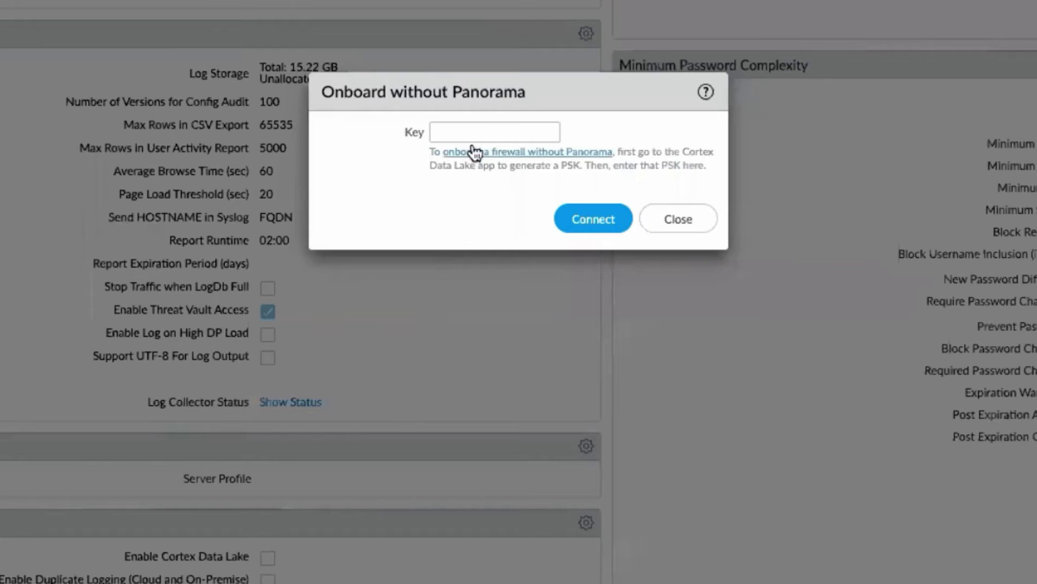
left_click(486, 216)
key("ctrl+v")
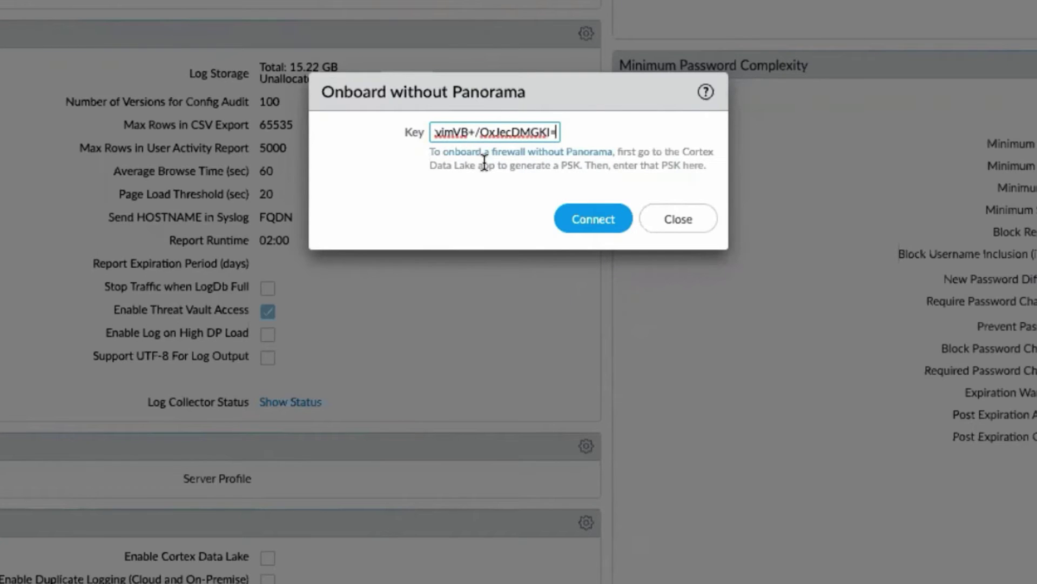
left_click(593, 219)
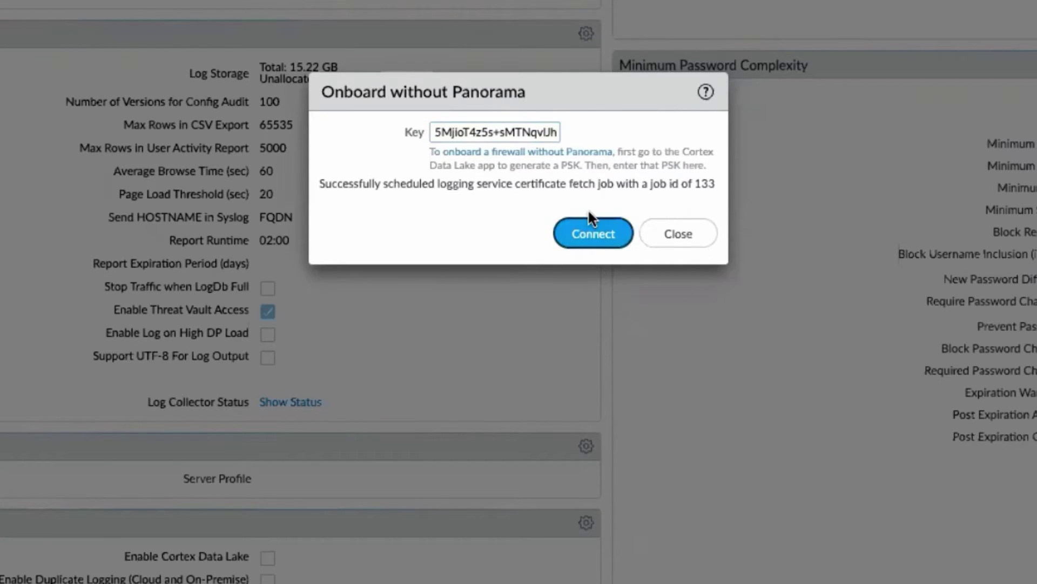
left_click(677, 233)
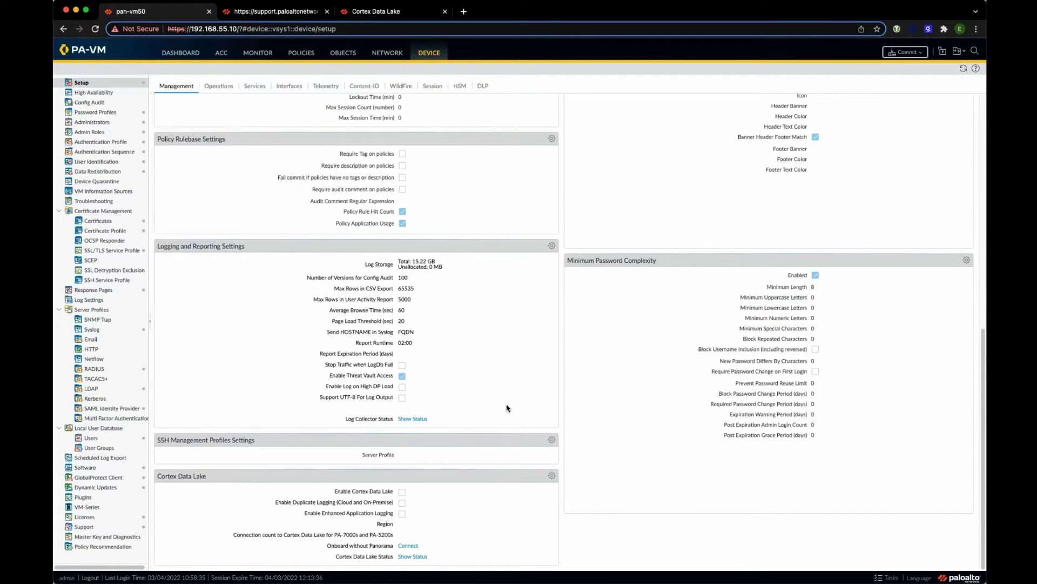
Turn on Cortex Data Lake logging and Enhanced Application Logging, choose region Netherlands - Europe, and save.
left_click(552, 475)
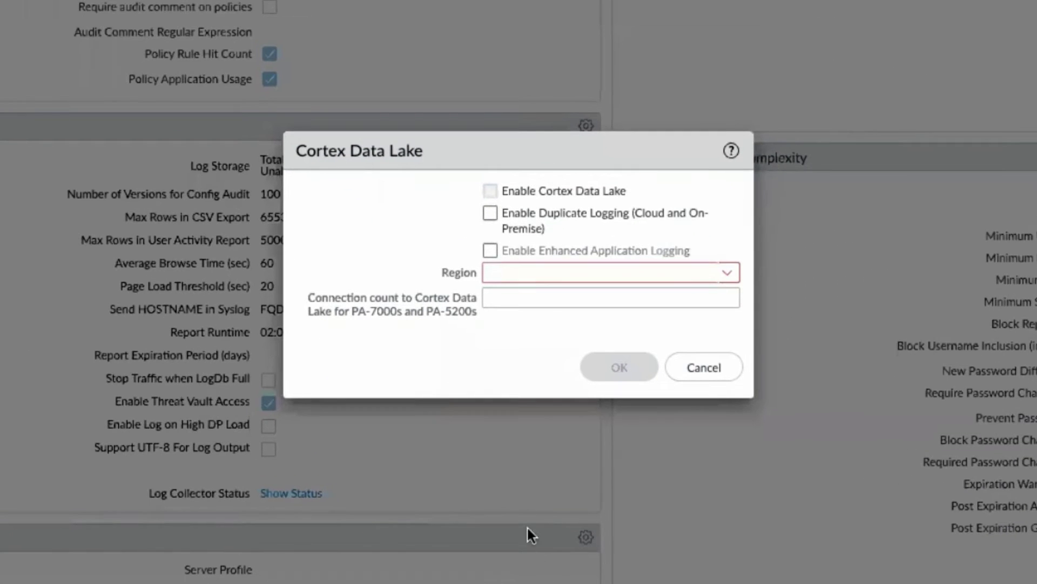
left_click(488, 191)
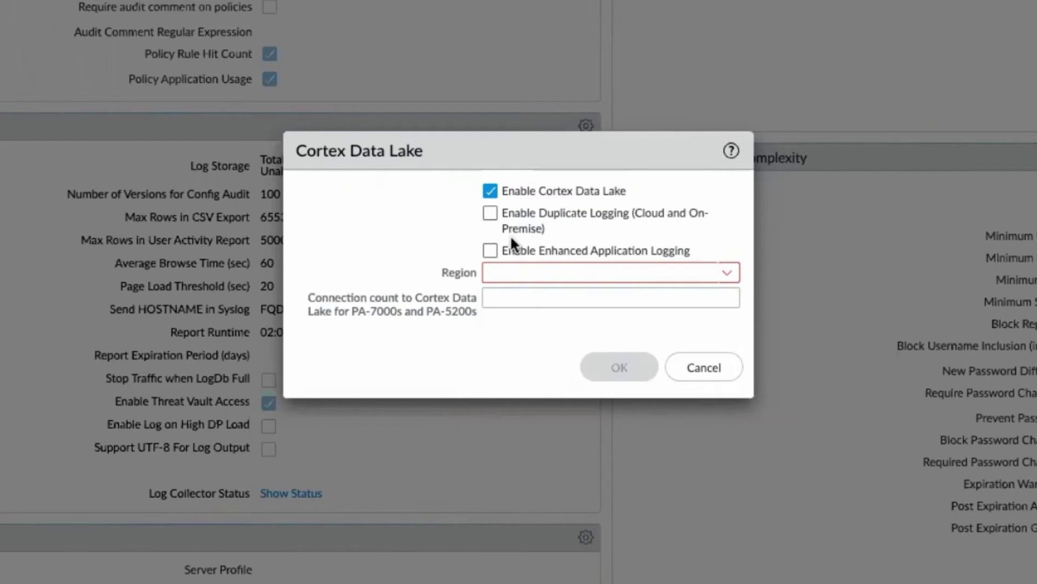
left_click(489, 251)
left_click(728, 276)
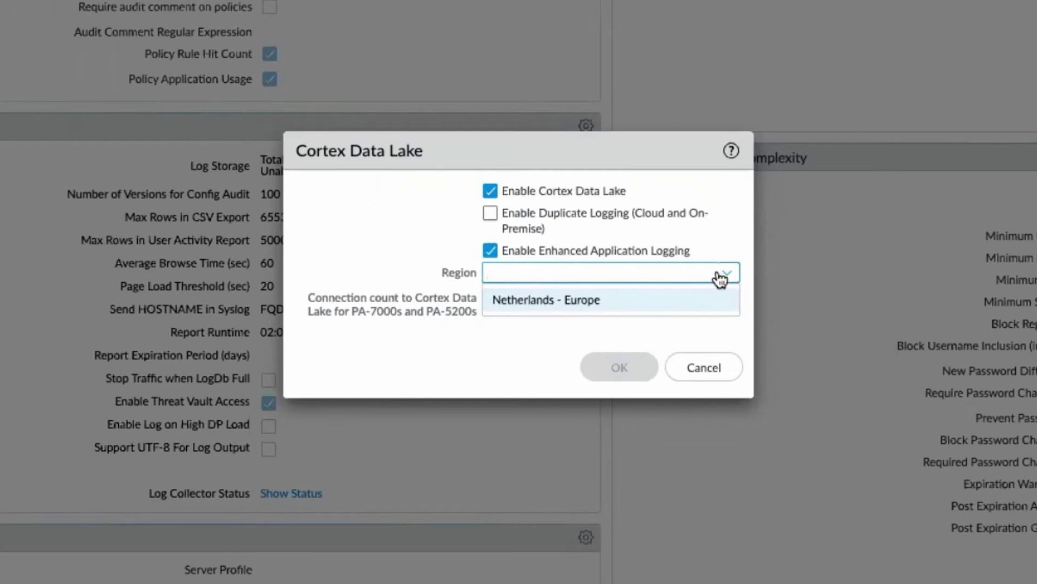
left_click(600, 298)
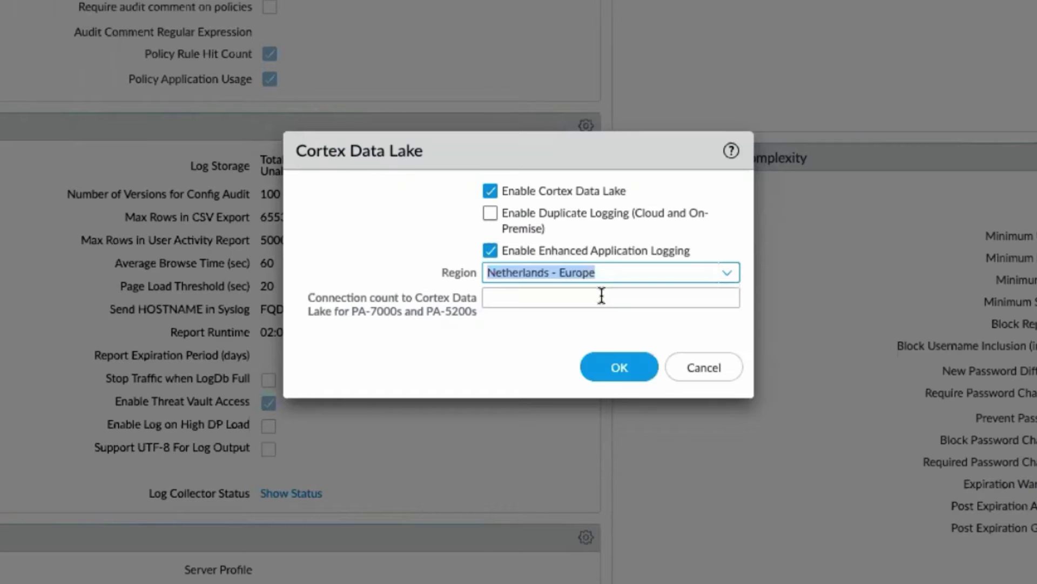
left_click(610, 367)
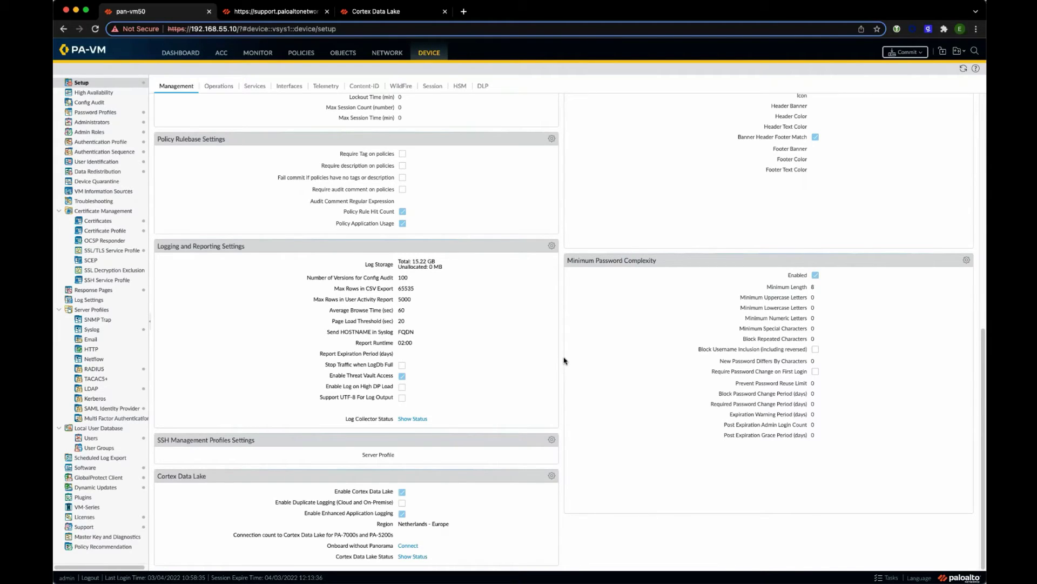
Show the Cortex Data Lake status, confirming license, certificate and customer info succeeded.
left_click(415, 555)
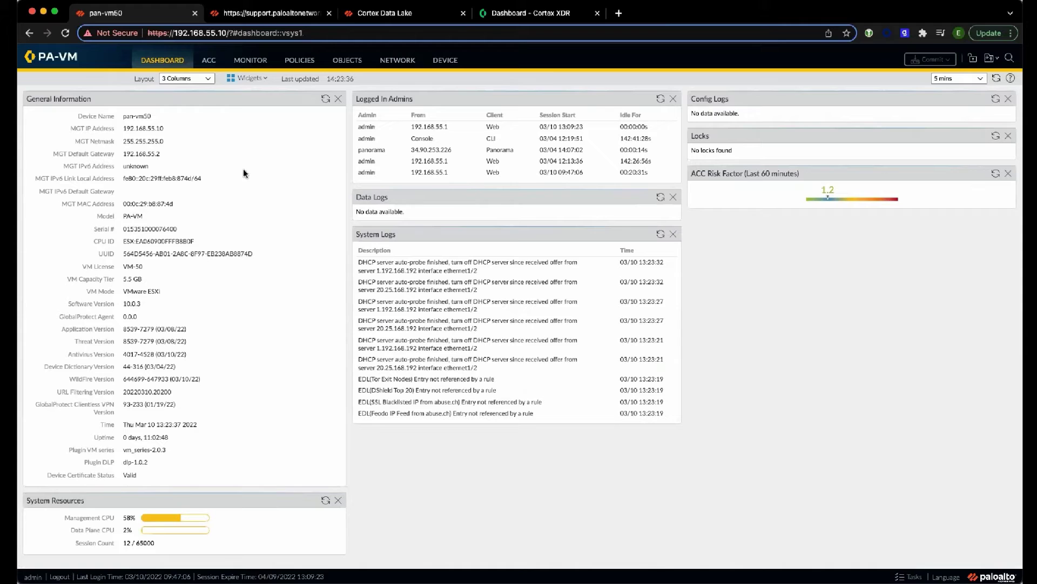
Inspect the System filter in Device Log Settings forwarding All Logs to Cortex Data Lake, without changes.
left_click(442, 62)
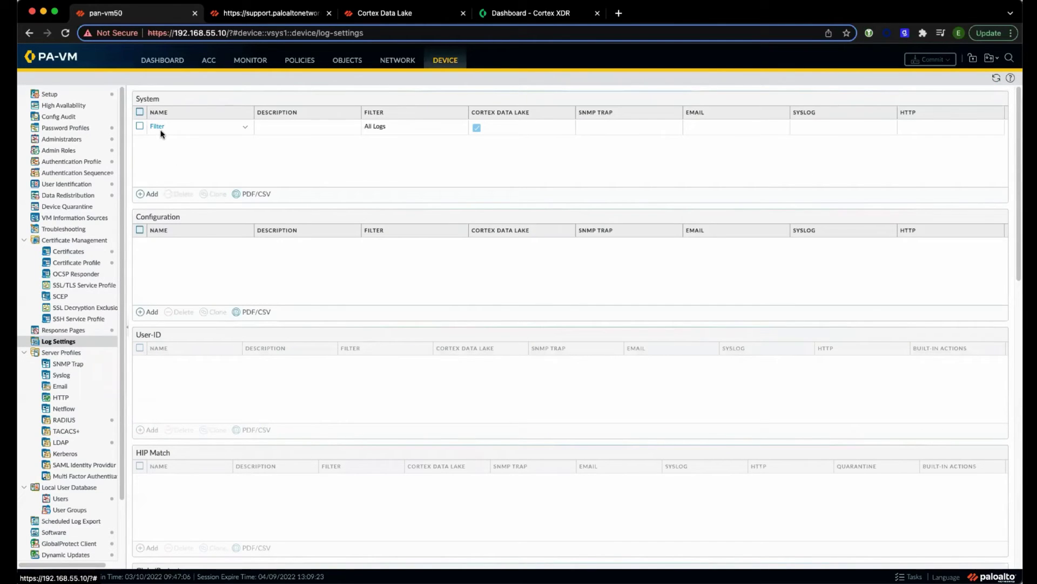
left_click(159, 127)
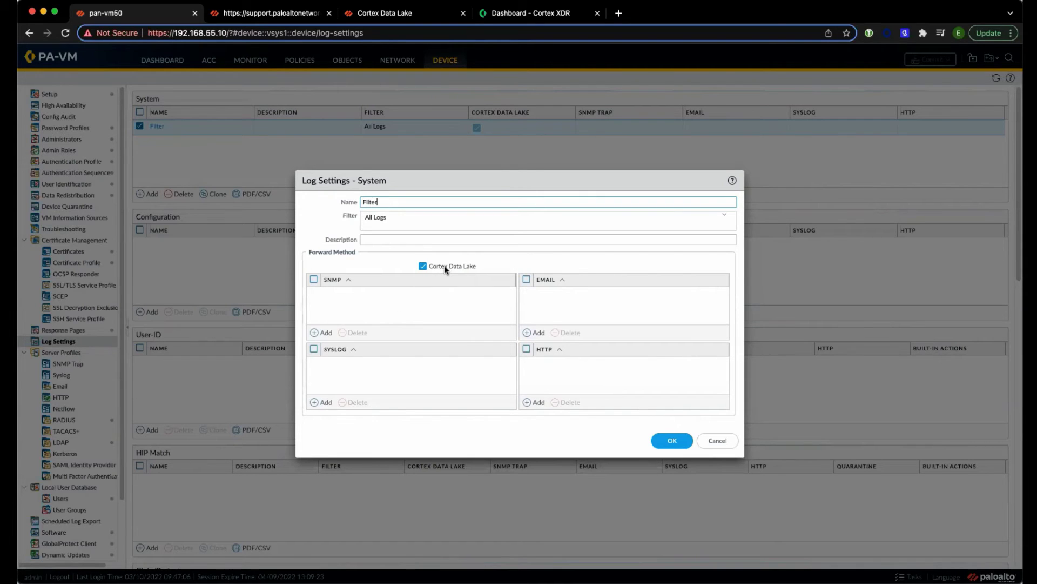
left_click(710, 441)
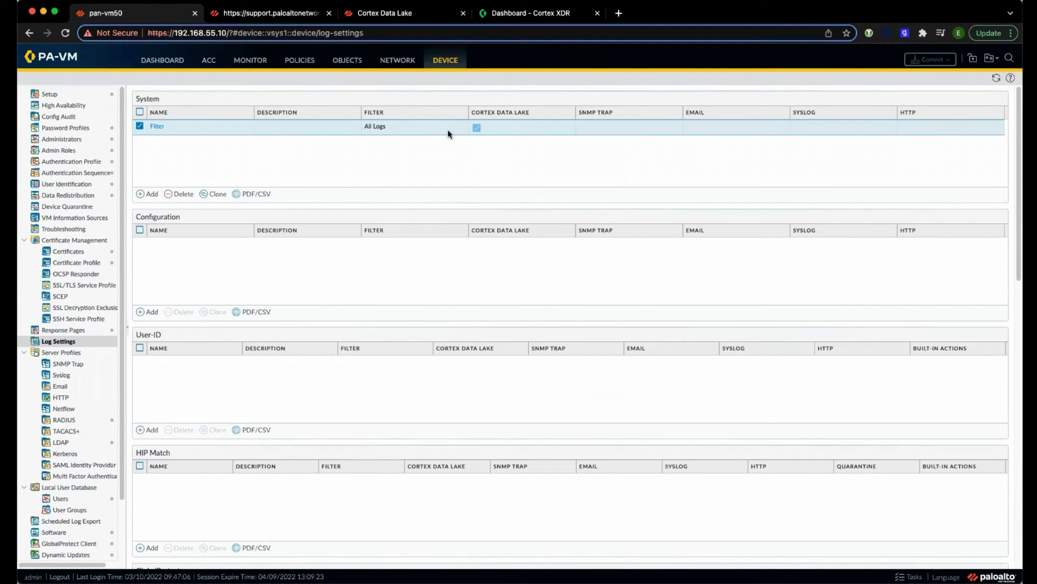
Inspect the 'Log forward CDL' profile sending eight log types to Cortex Data Lake, without changes.
left_click(343, 61)
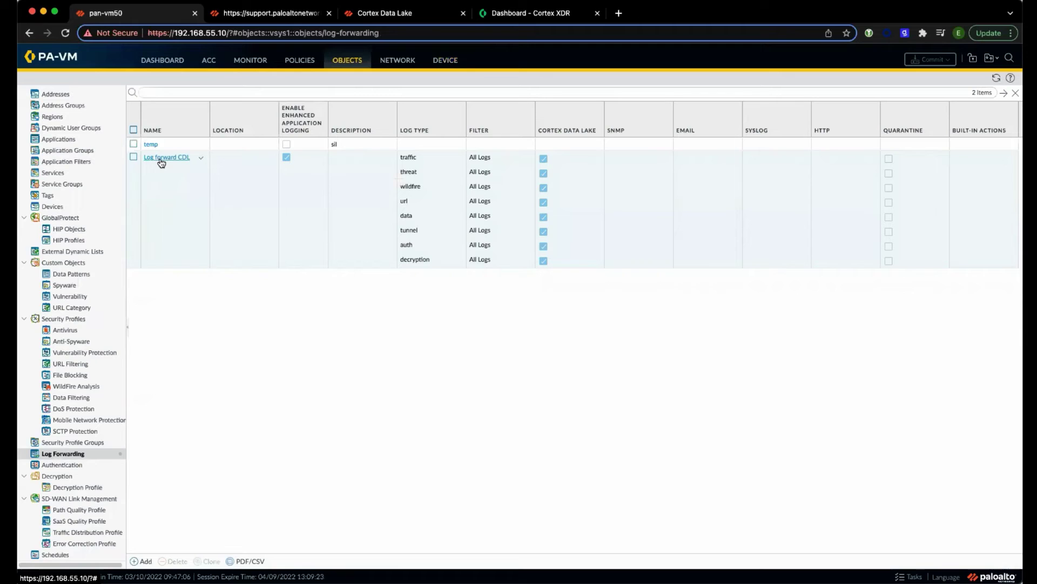
left_click(161, 158)
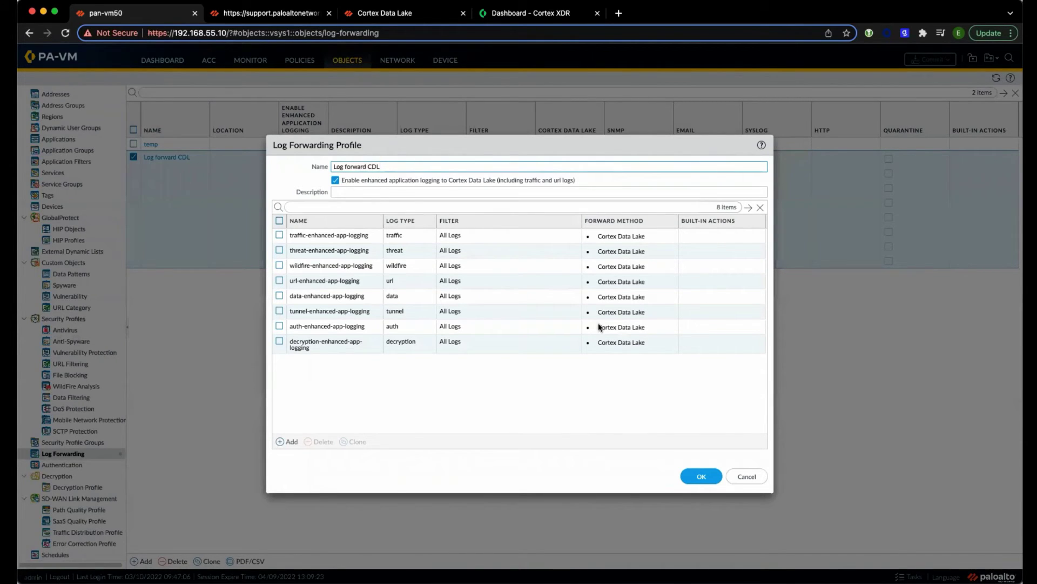
left_click(748, 475)
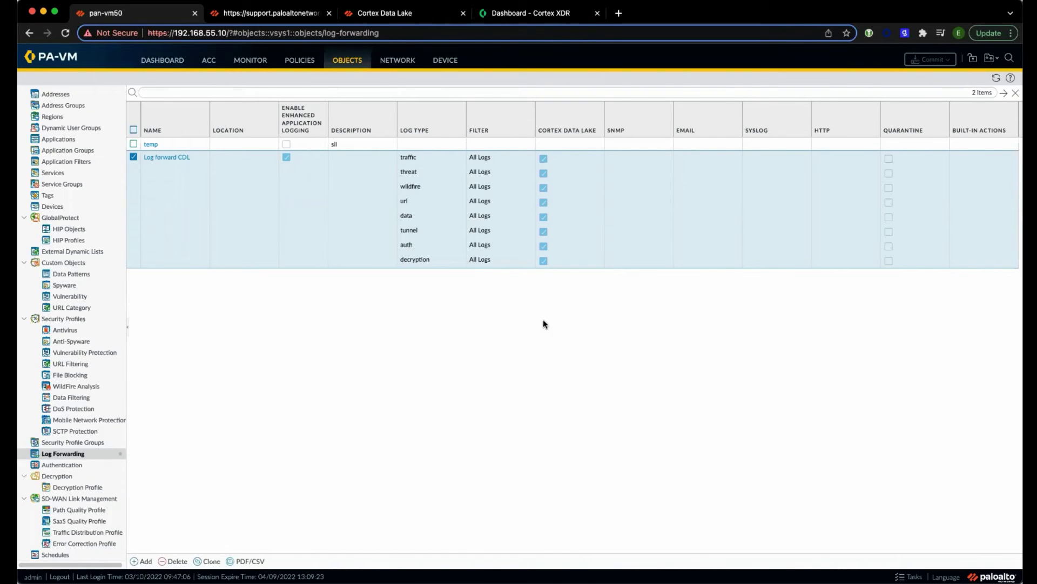
Verify the permit_paloalto security rule uses the Log forward CDL profile, leaving it unchanged.
left_click(299, 62)
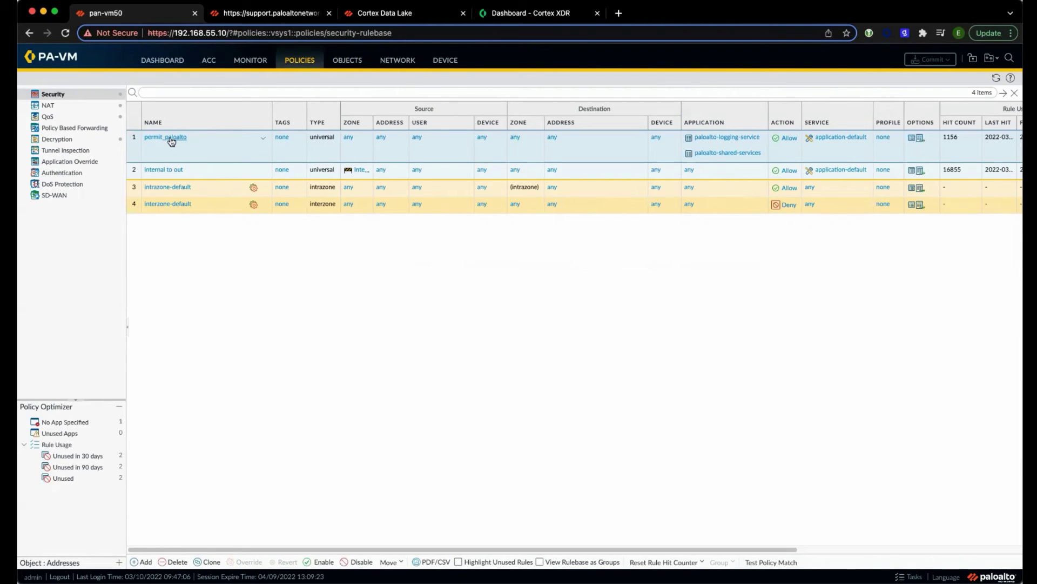
left_click(169, 139)
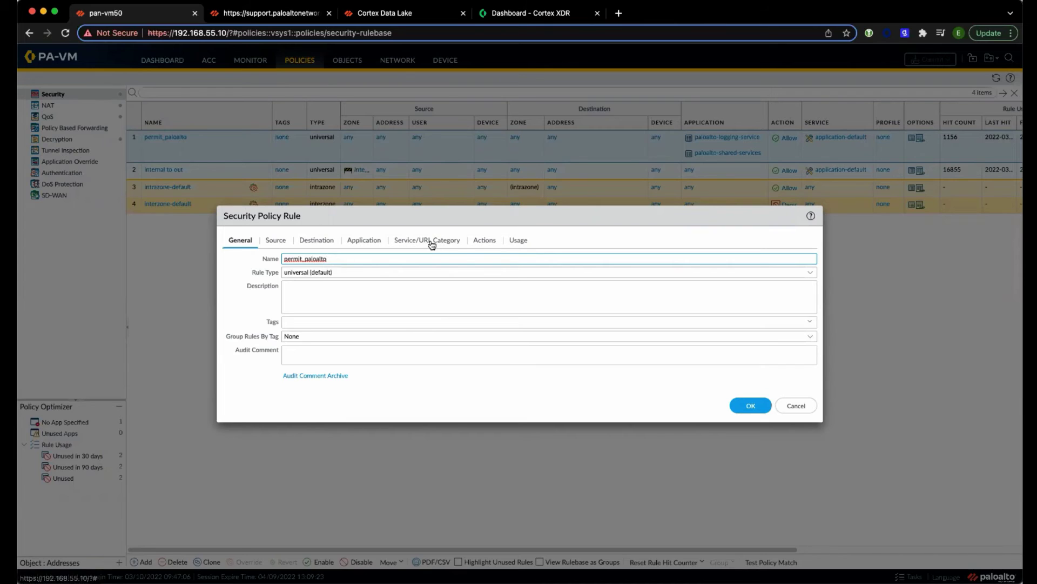
left_click(371, 241)
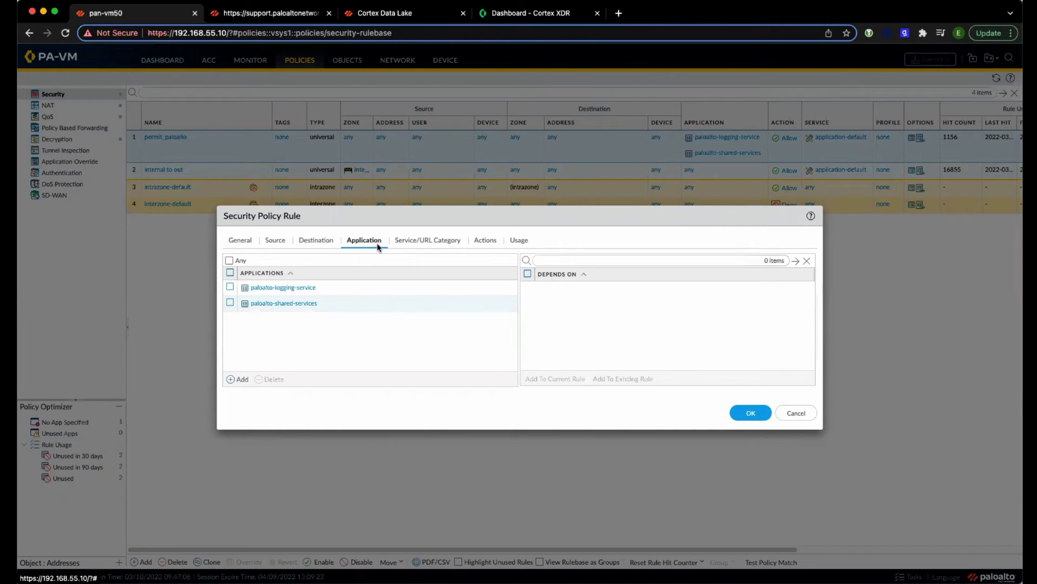
left_click(485, 242)
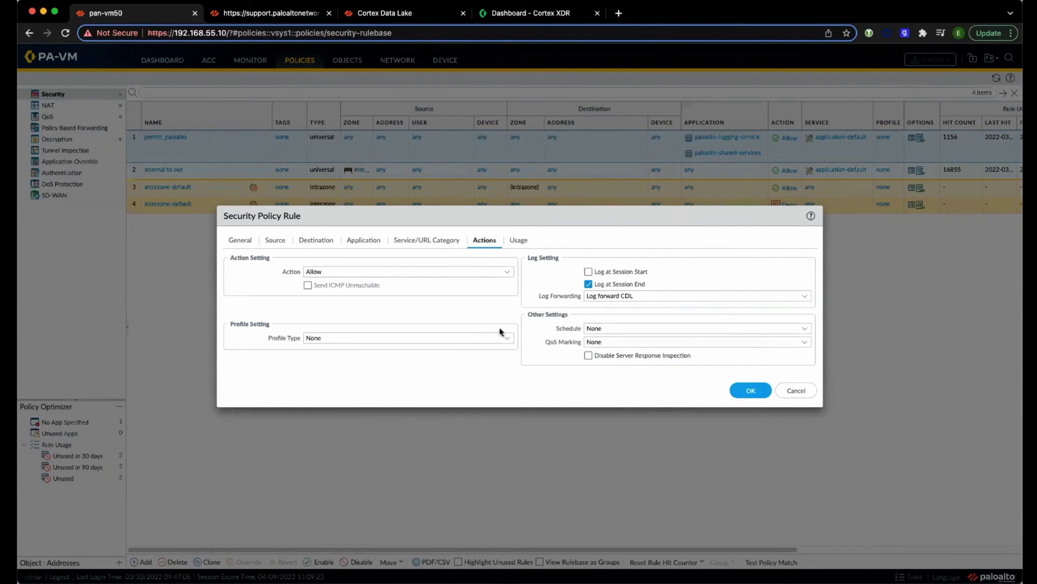
left_click(642, 293)
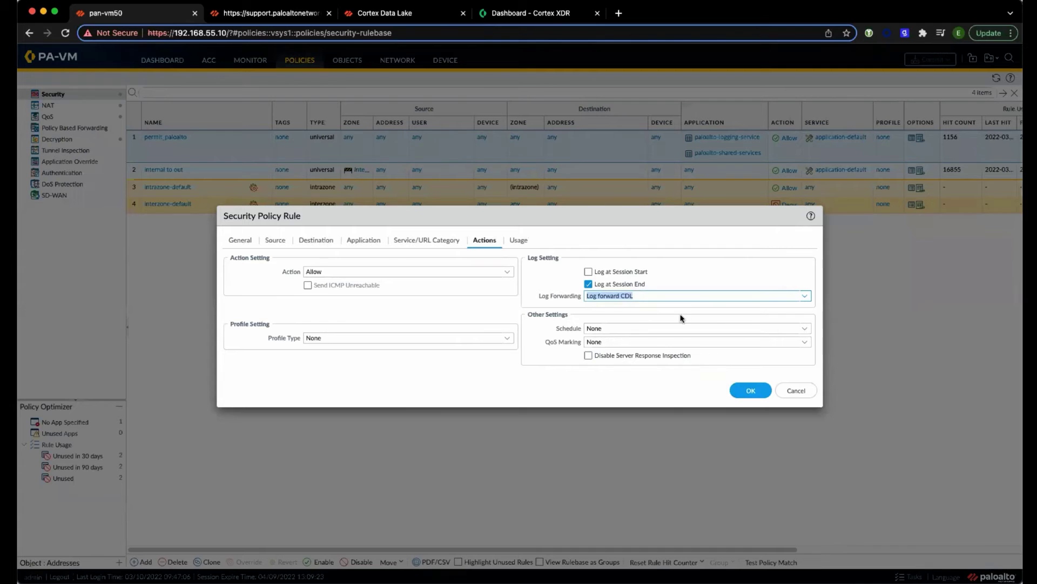
left_click(793, 388)
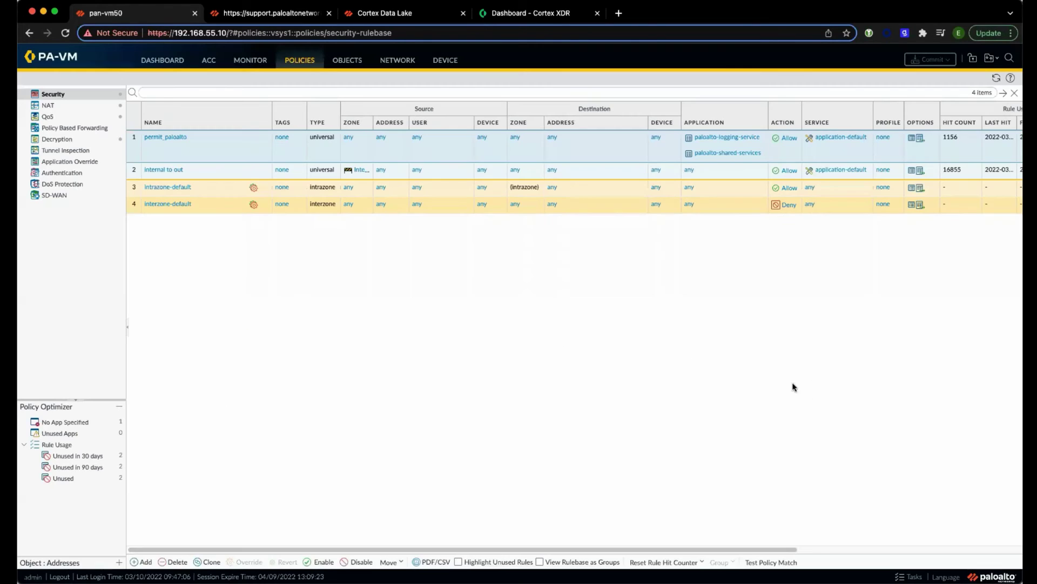
Verify the internal to out rule also uses Log forward CDL, then switch to Cortex XDR.
left_click(170, 171)
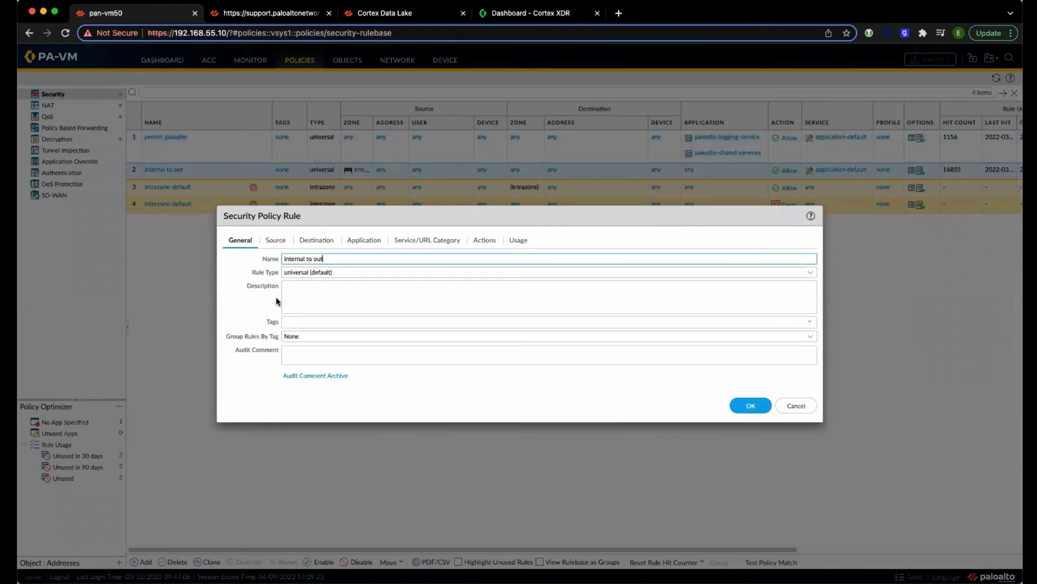
left_click(275, 241)
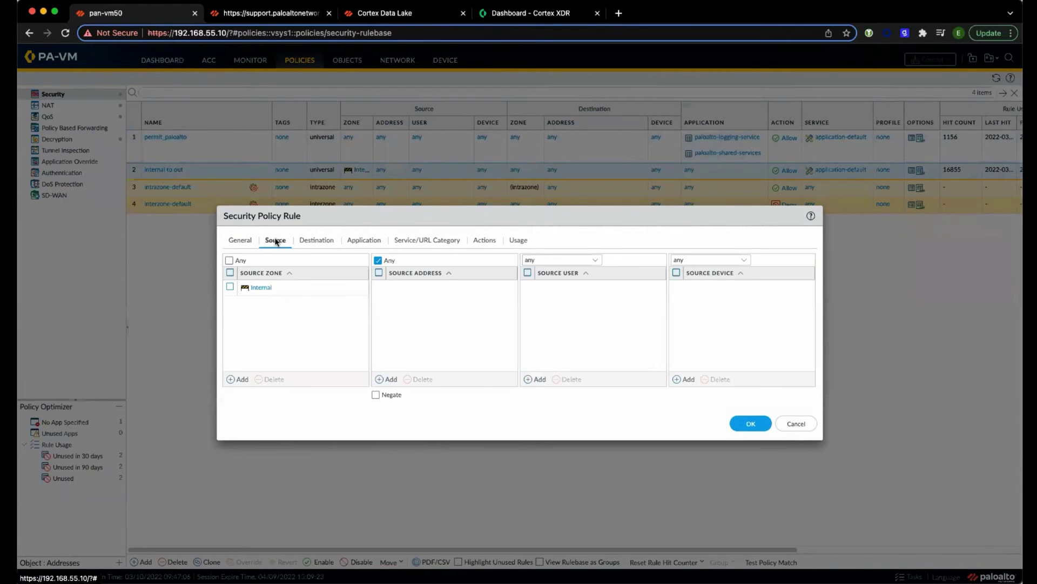
left_click(317, 241)
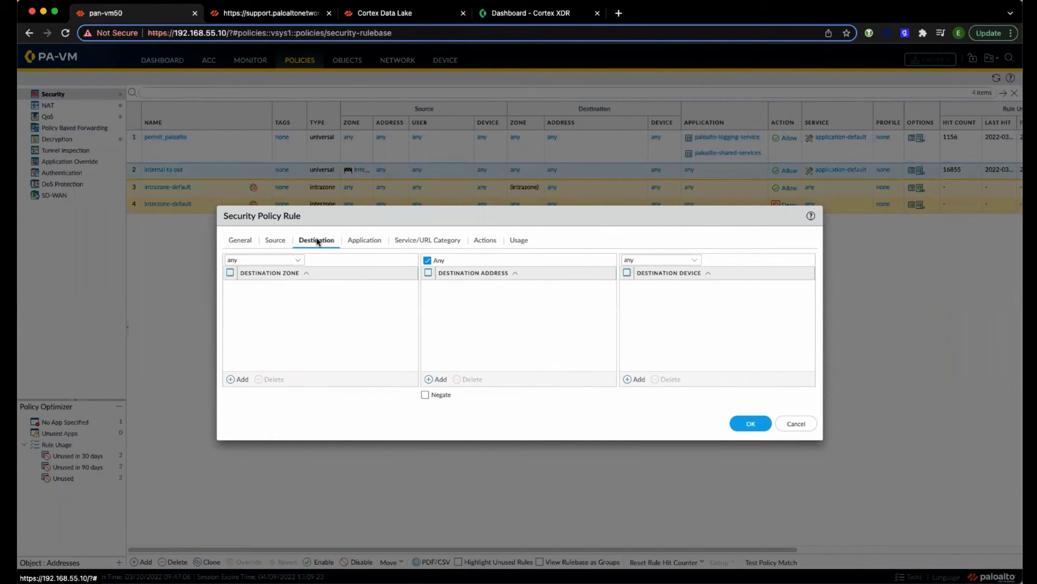
left_click(484, 241)
left_click(655, 295)
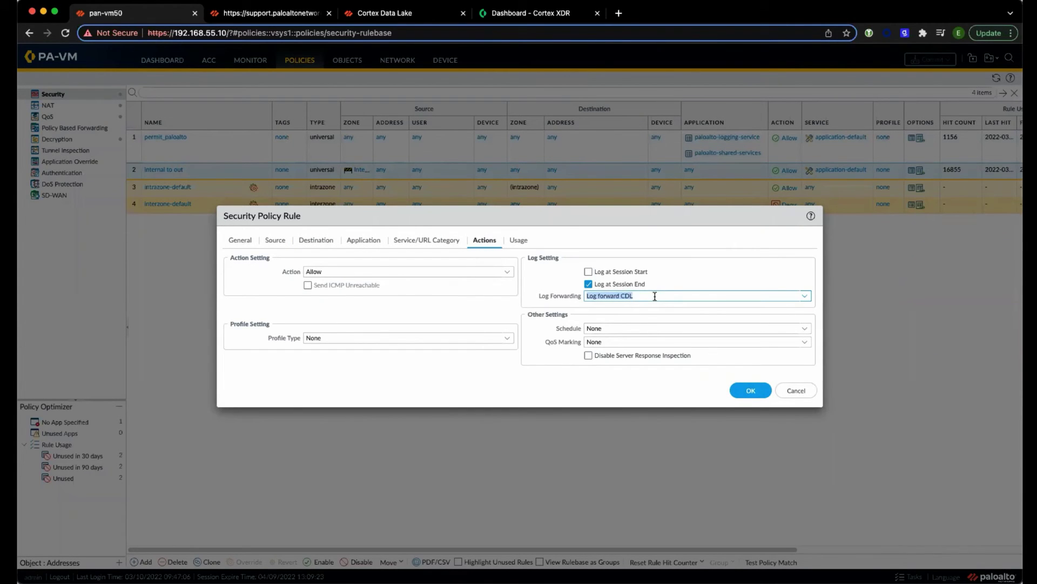
left_click(794, 394)
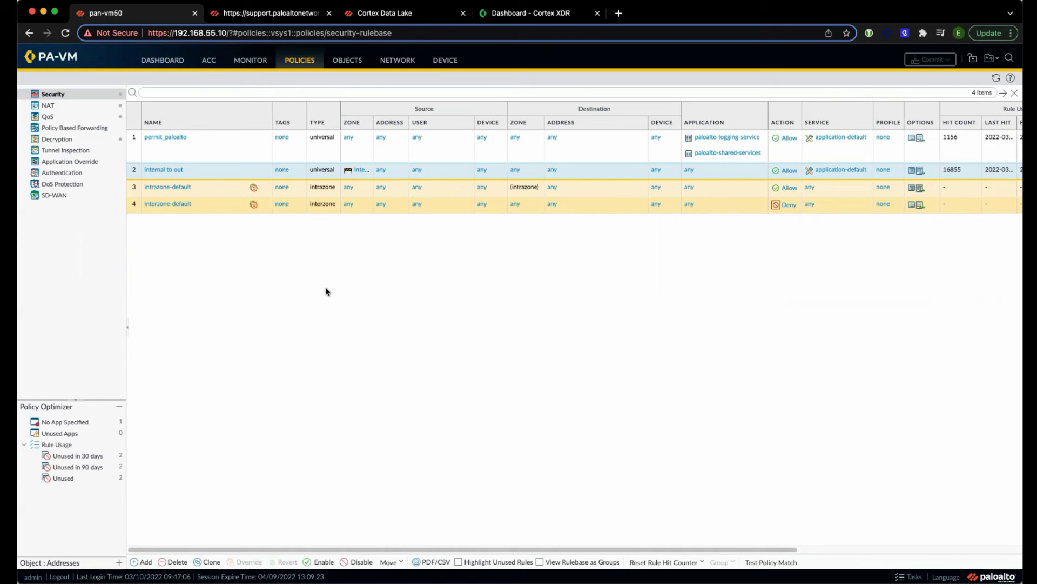
left_click(516, 19)
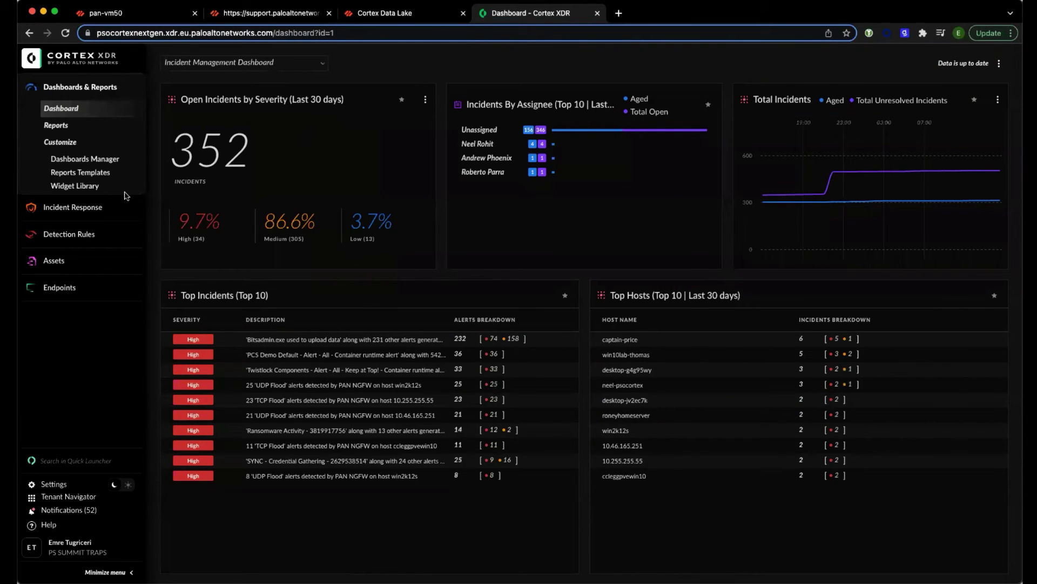
Run a Query Builder Network Connections query filtered to FW device name pan-vm50.
left_click(77, 211)
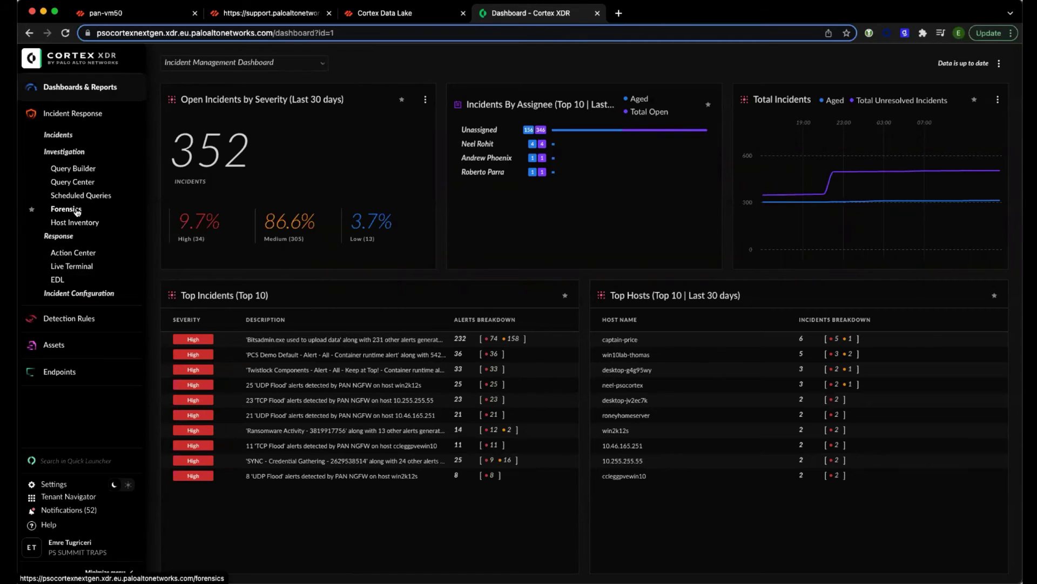
left_click(90, 169)
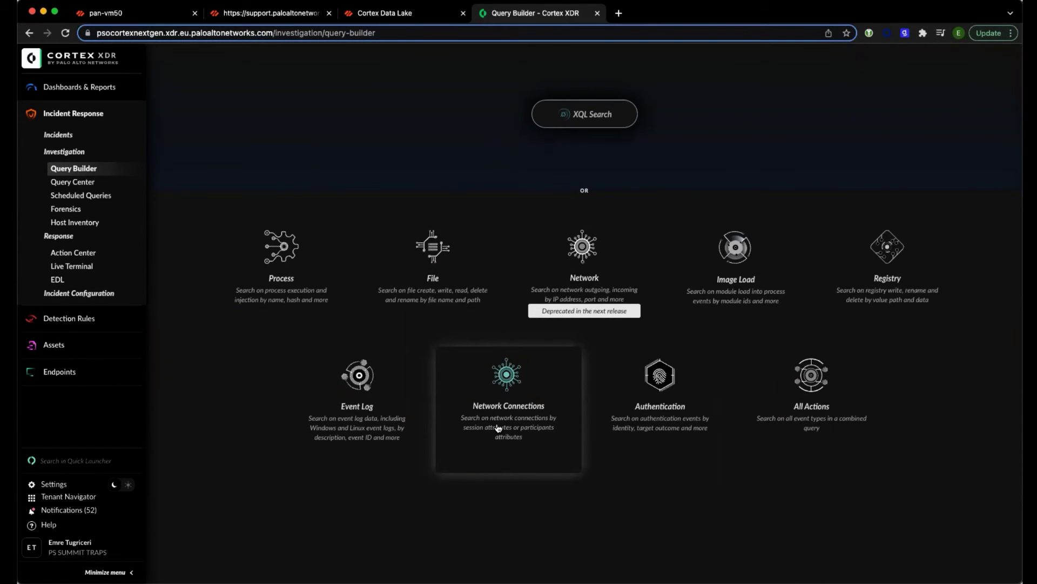
left_click(510, 427)
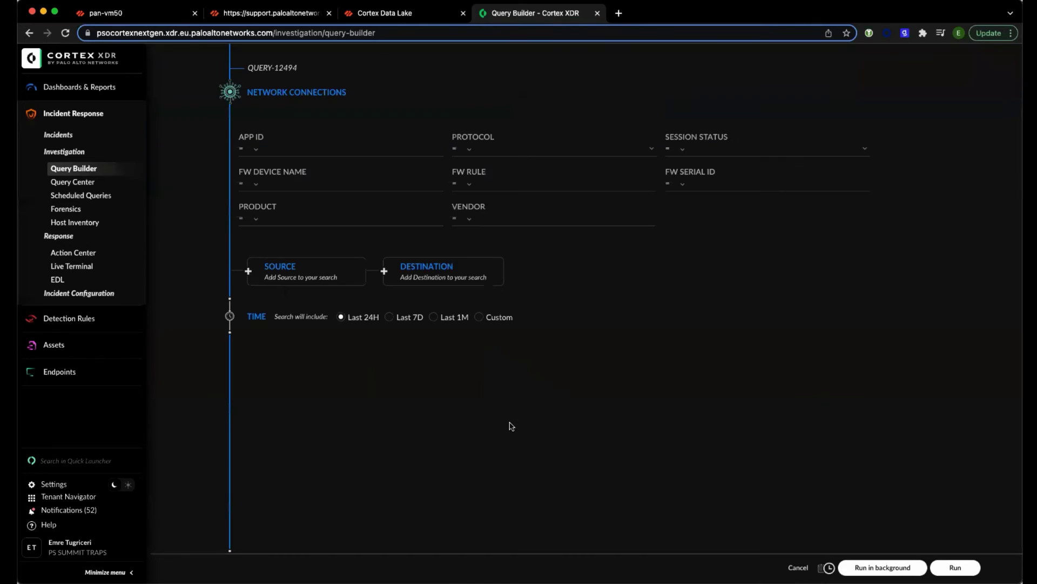
left_click(353, 185)
type("pan-vm")
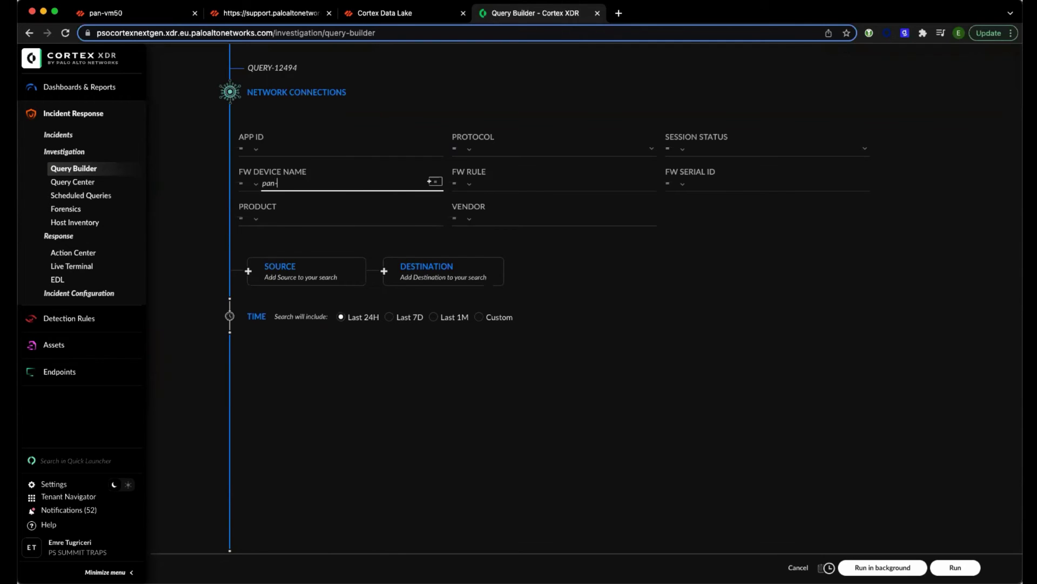
type("50")
left_click(952, 568)
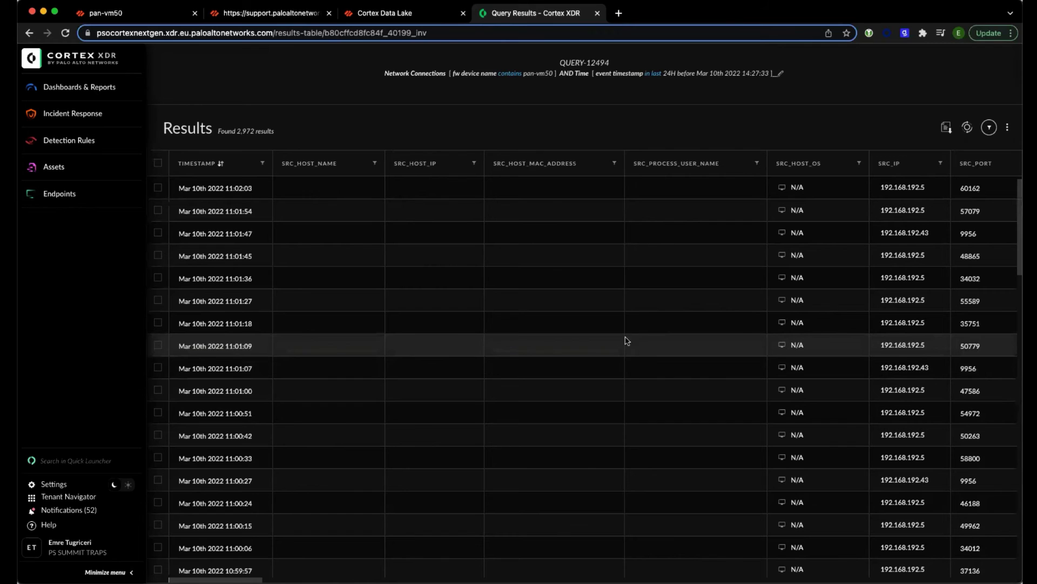
In the XQL Search editor, start the query with dataset = panw_ngfw_traffic_raw.
key("super+bracketleft")
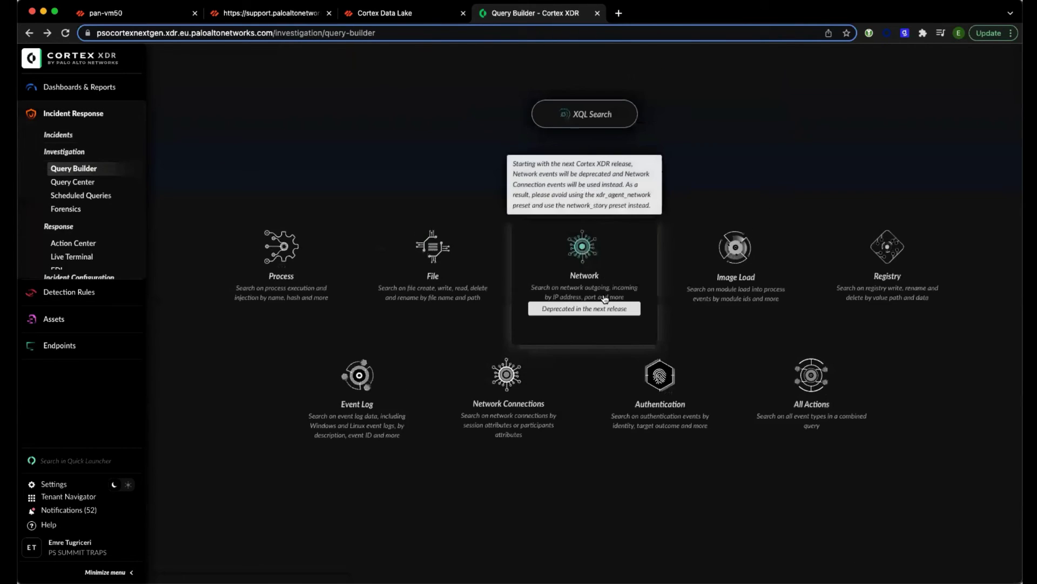
left_click(599, 120)
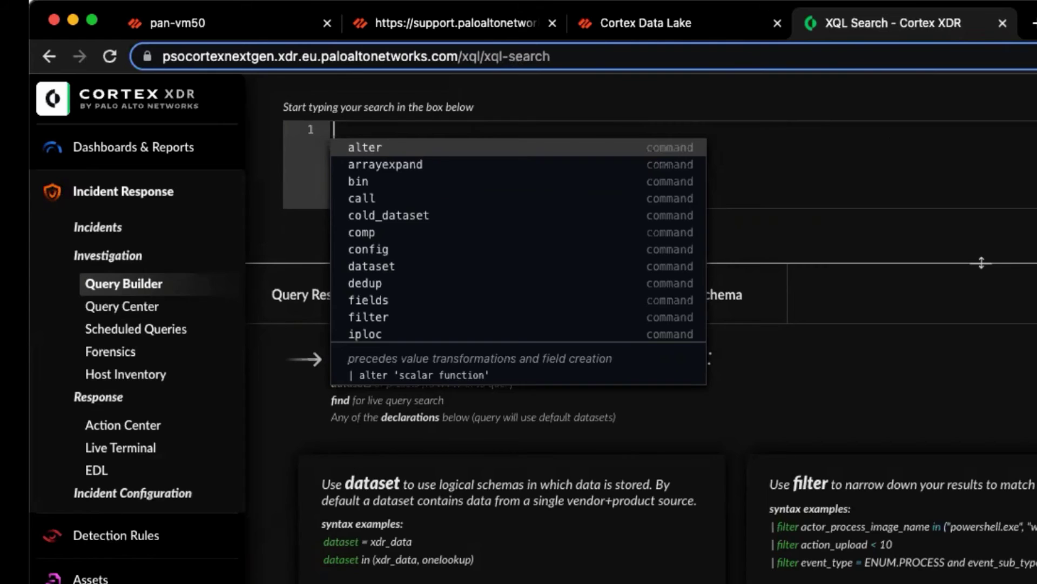
type("data")
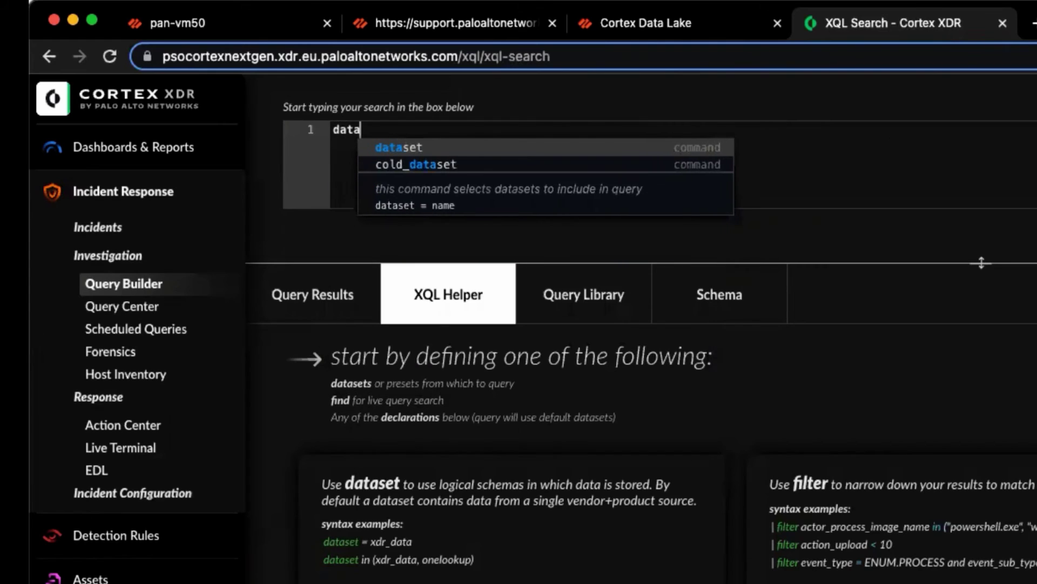
key("Return")
type("= ")
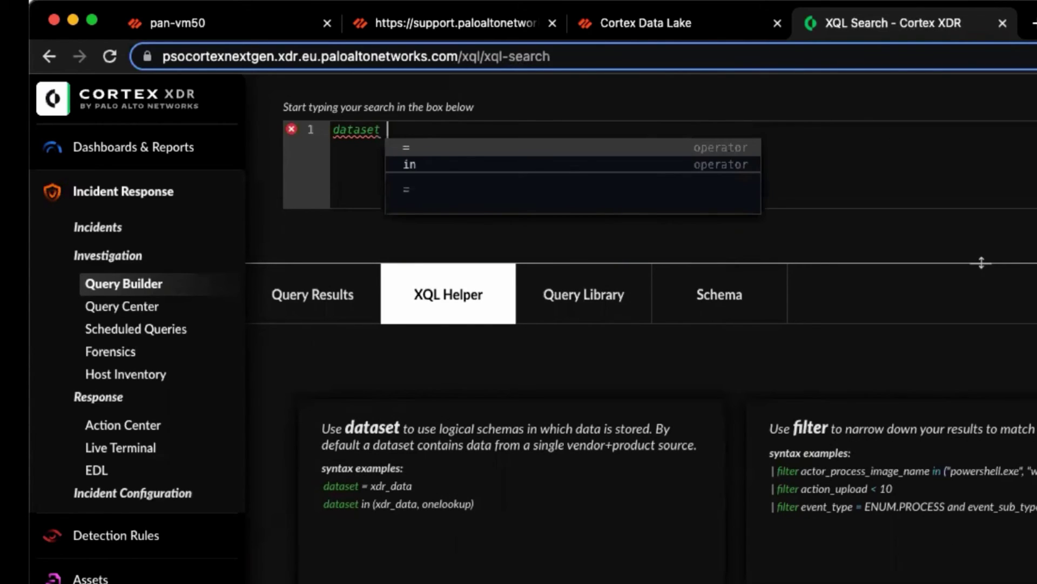
type("pan")
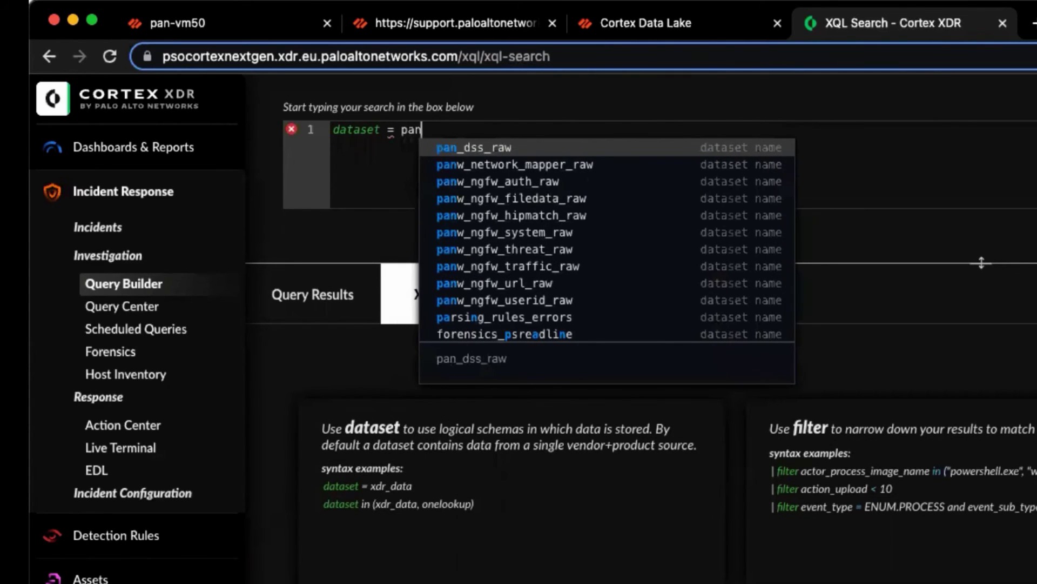
type("w_")
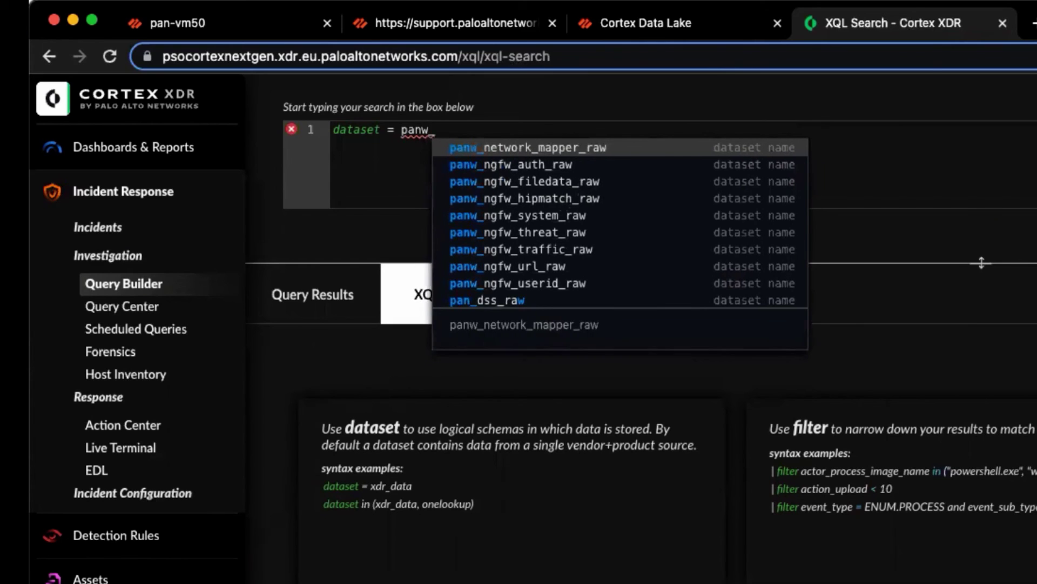
type("ngfw_")
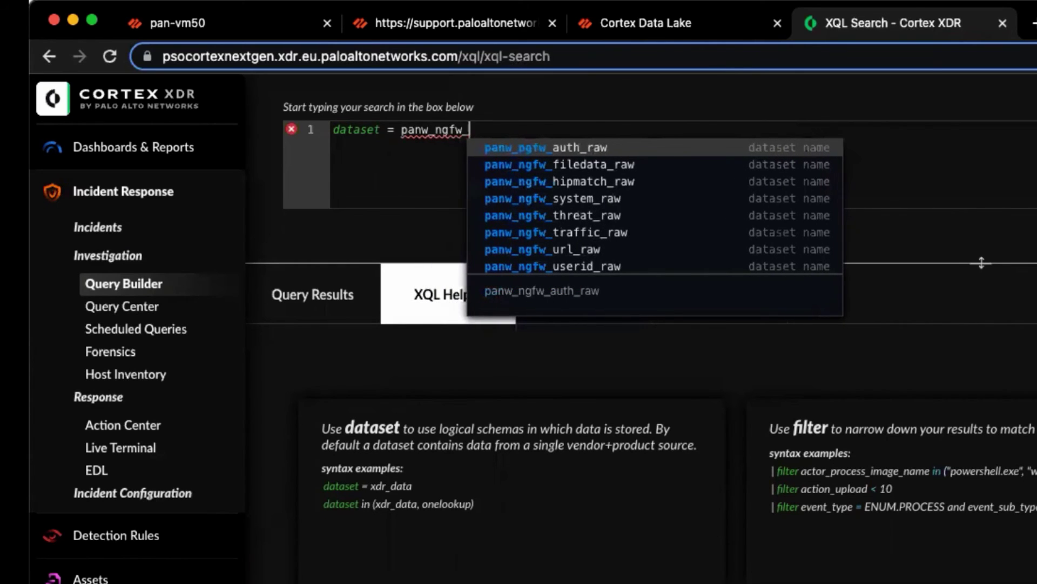
type("tra")
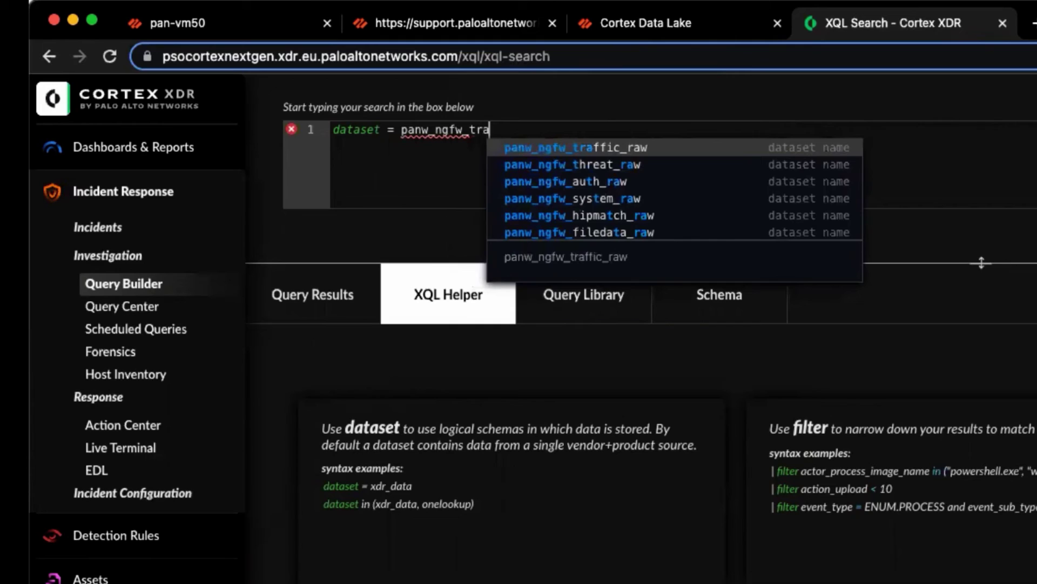
key("Return")
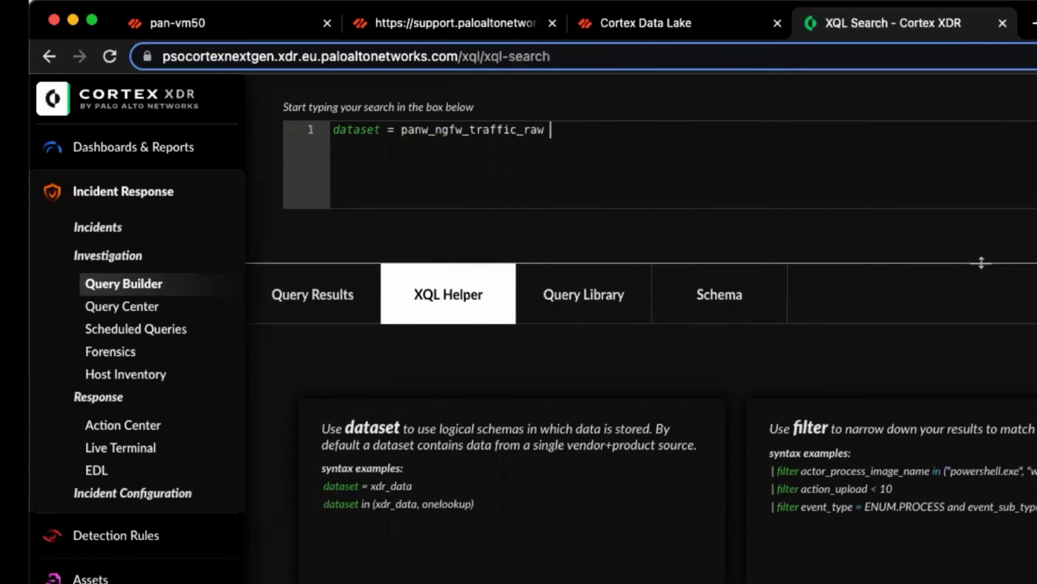
Add a filter line for log_source_name = 'pan-vm50'.
key("Return")
type("| filter log_so")
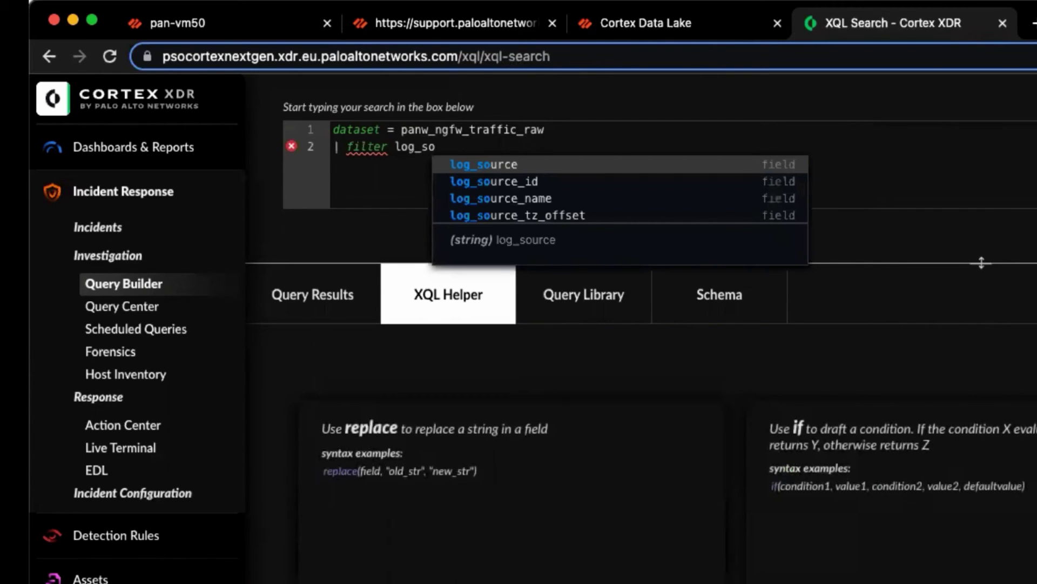
key("Down")
key("Down")
key("Return")
type("= '")
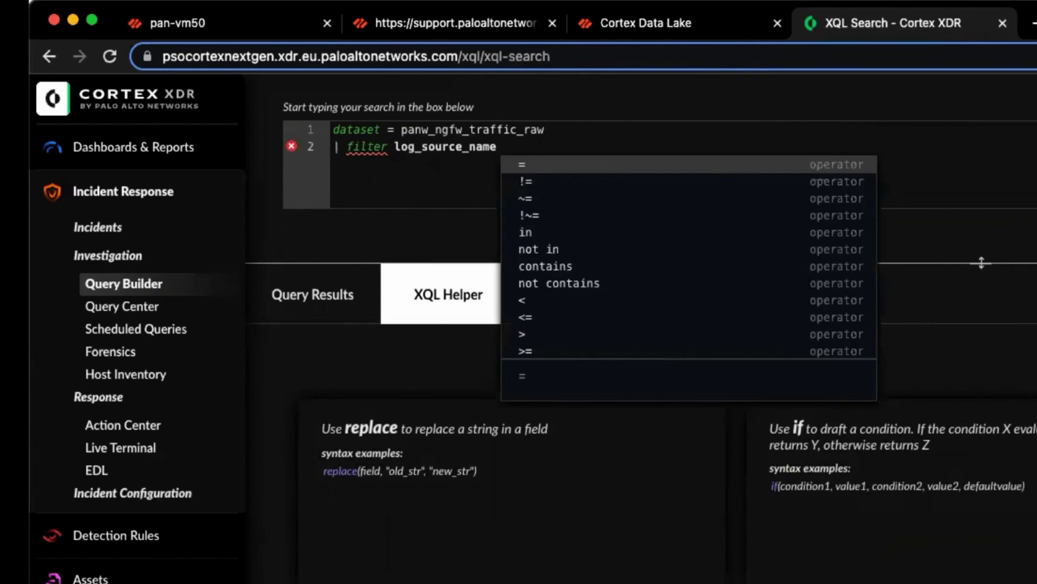
type("pan")
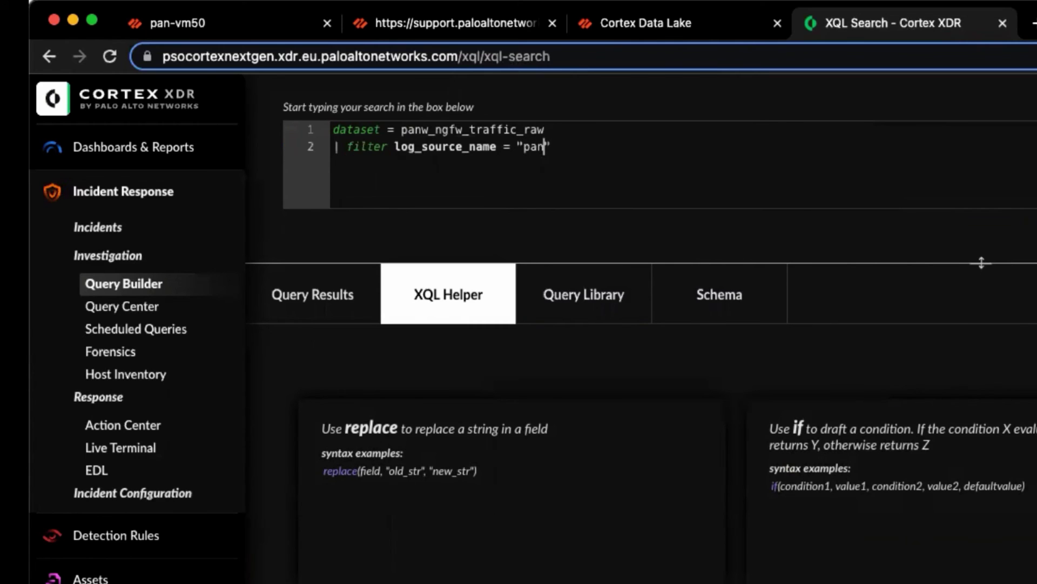
type("-bm")
key("BackSpace")
key("BackSpace")
type("vm50")
key("Right")
Add a filter line for dest_port = 443.
key("Return")
type("| i")
key("BackSpace")
type("filter ")
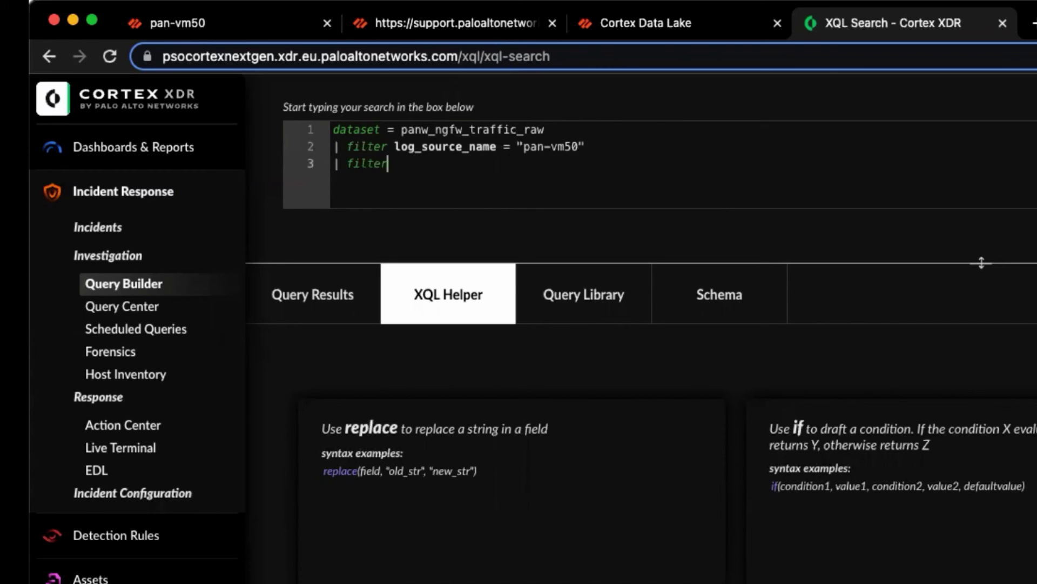
type("dest_port")
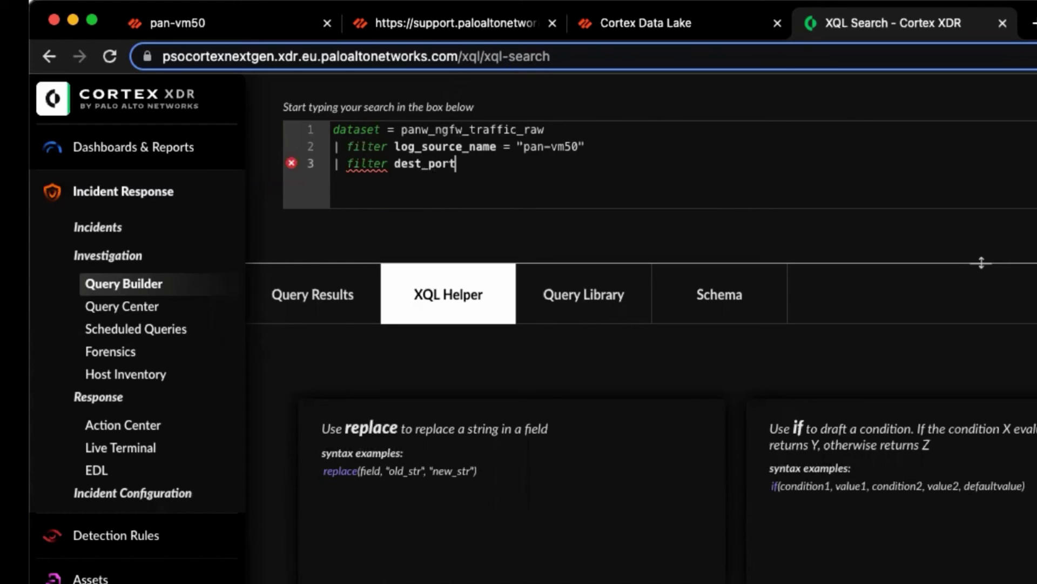
type("= 444")
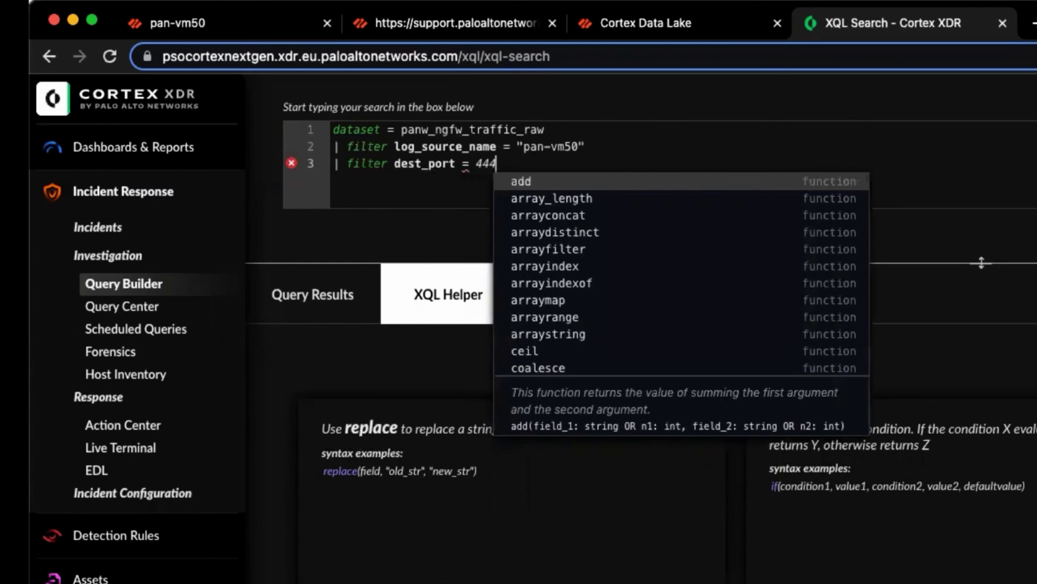
key("BackSpace")
type("3")
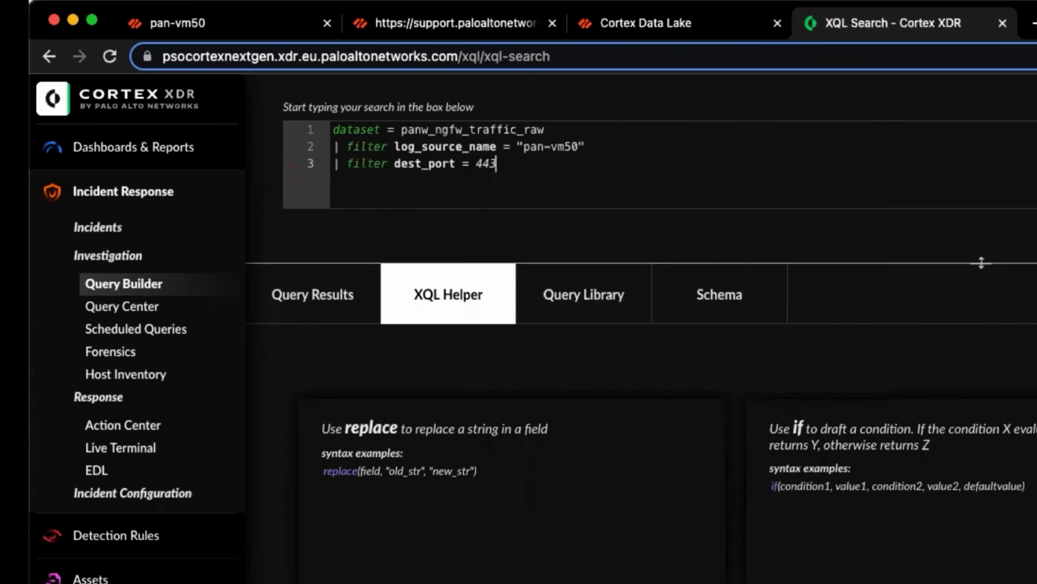
Add a final filter line for action = "allow".
key("Return")
type("| filter ac")
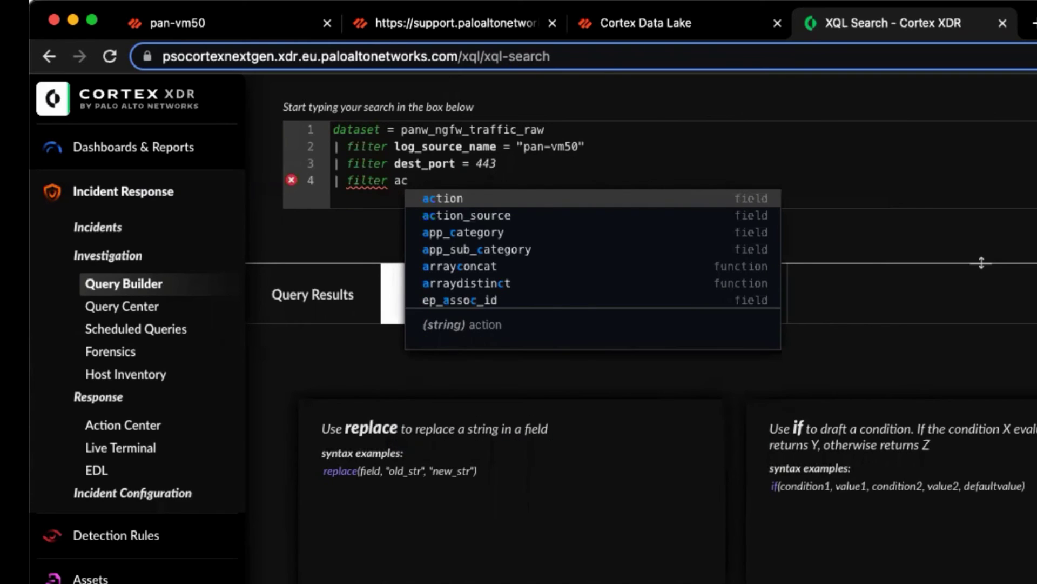
key("Return")
type("= \"allow")
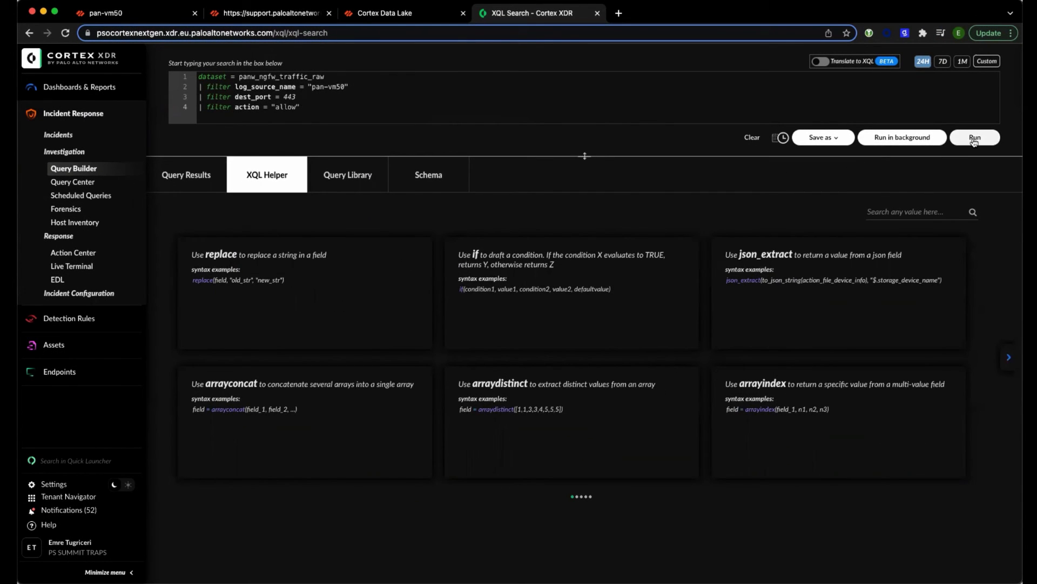
Run the XQL query (149 results) and pin the log_source_name column first in the results table.
left_click(978, 142)
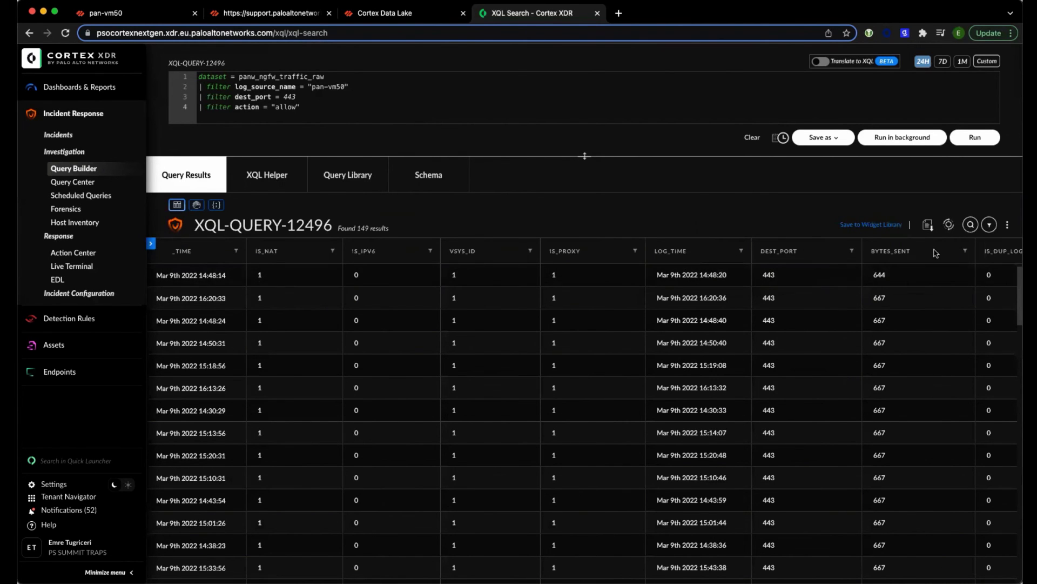
left_click(1008, 225)
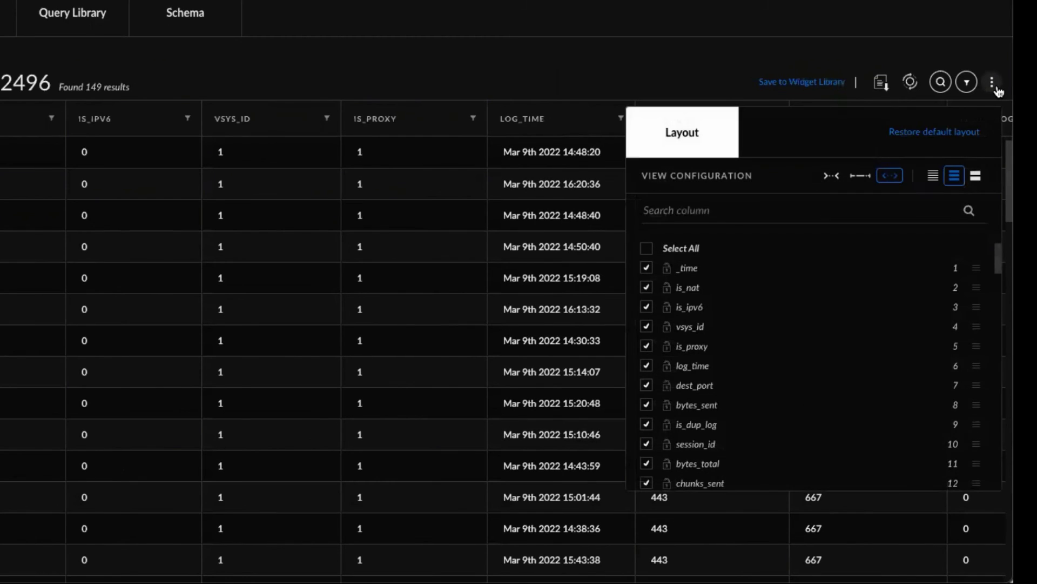
left_click(719, 217)
type("log")
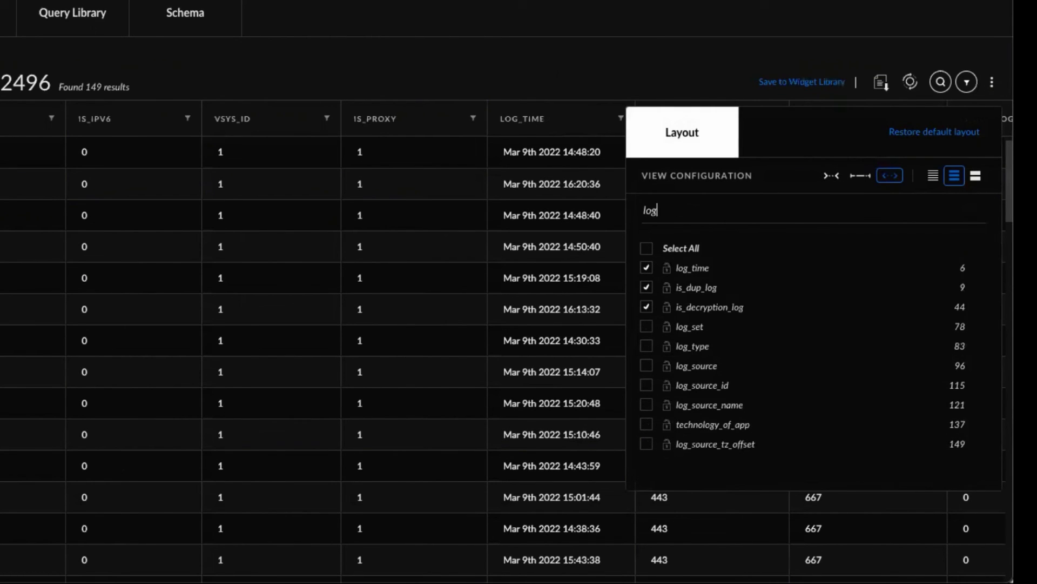
type("_sourc")
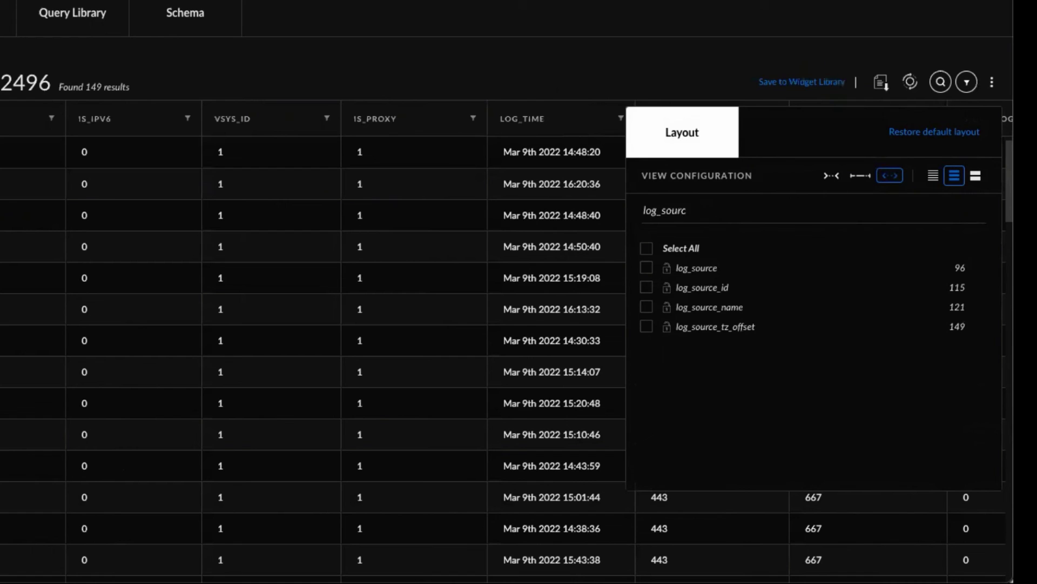
left_click(650, 307)
left_click(668, 310)
left_click(706, 213)
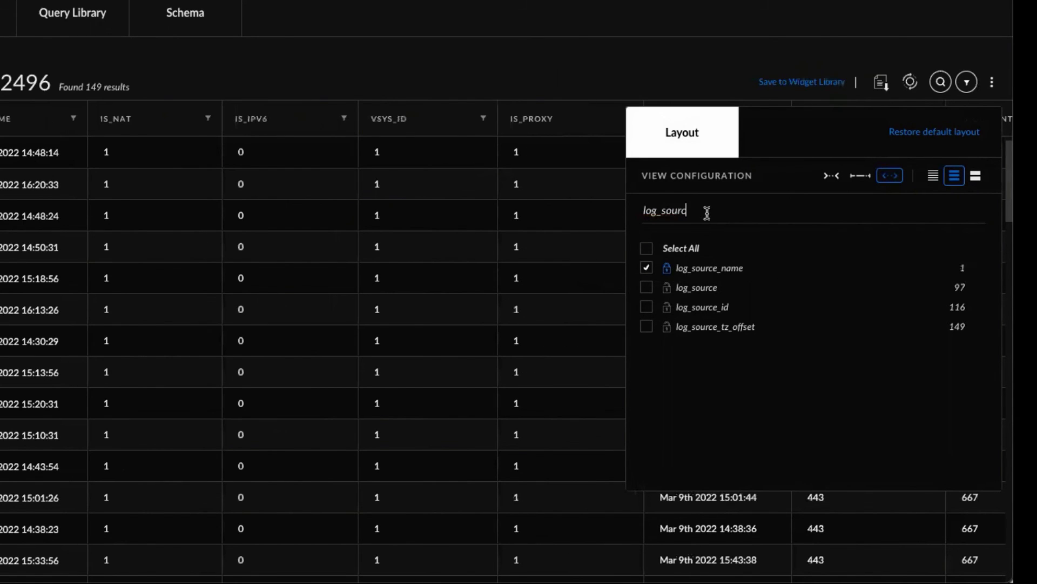
Pin the dest_port column and show the action column in the results table layout.
key("BackSpace")
key("BackSpace")
key("BackSpace")
key("BackSpace")
key("BackSpace")
key("BackSpace")
key("BackSpace")
key("BackSpace")
key("BackSpace")
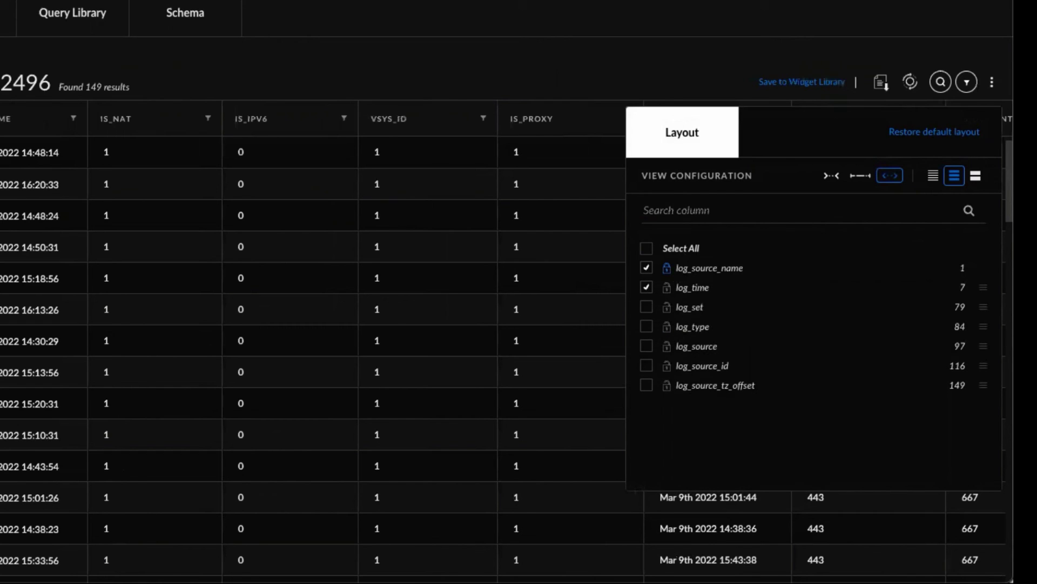
type("dest_po")
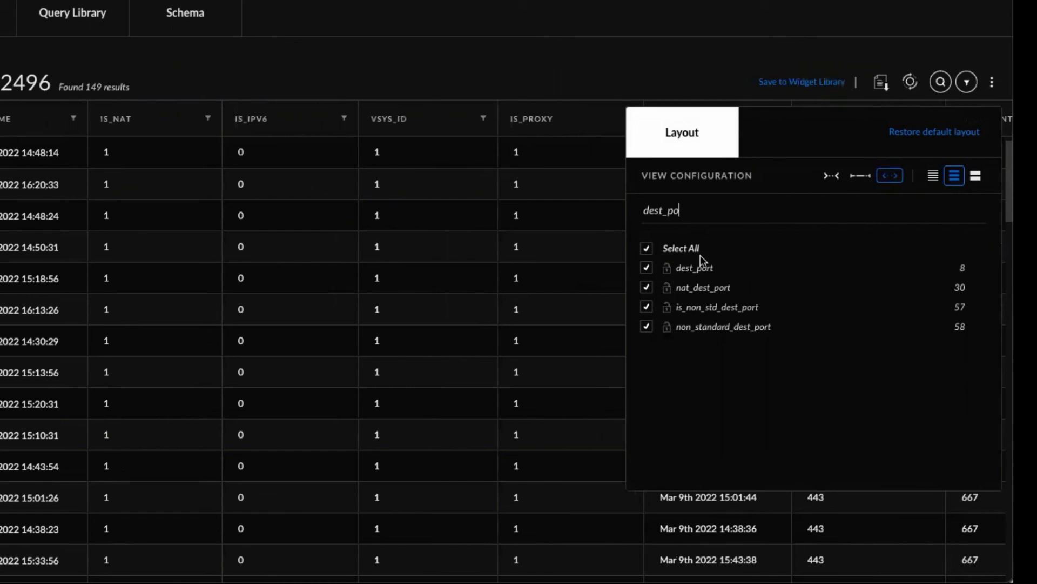
left_click(668, 268)
left_click(701, 210)
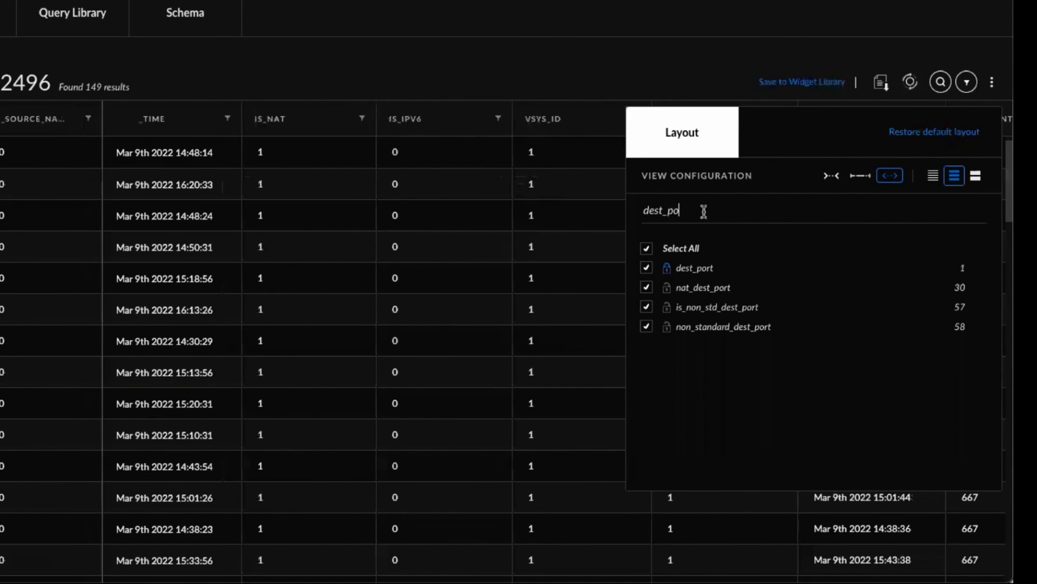
key("BackSpace")
key("BackSpace")
key("BackSpace")
key("BackSpace")
key("BackSpace")
key("BackSpace")
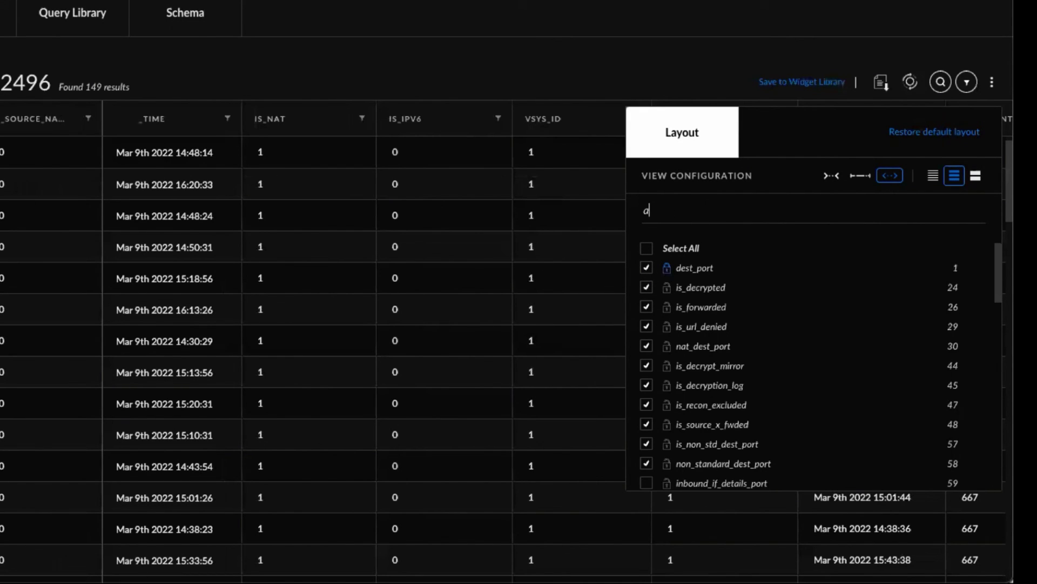
key("BackSpace")
type("action")
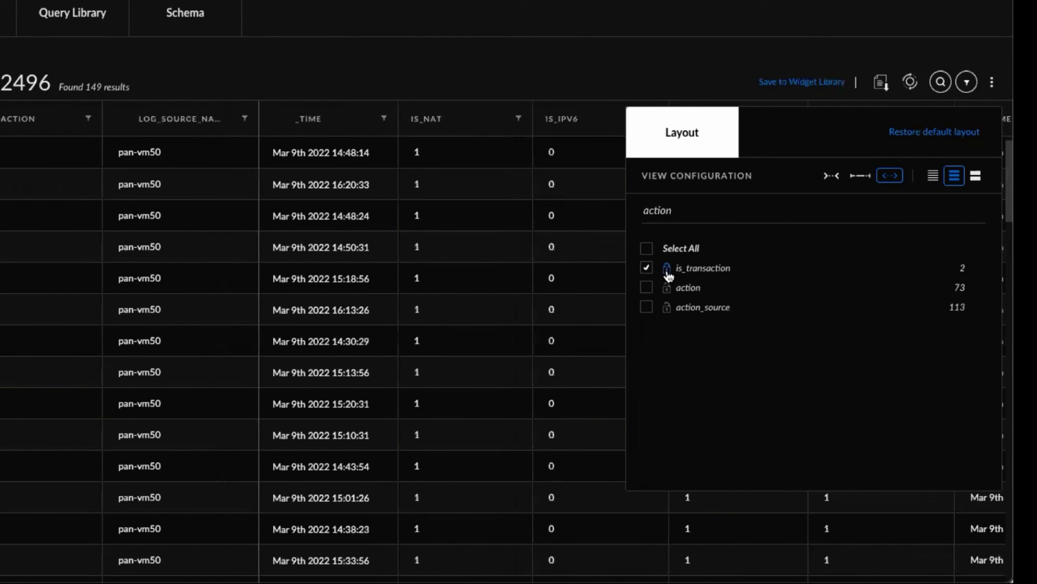
left_click(646, 287)
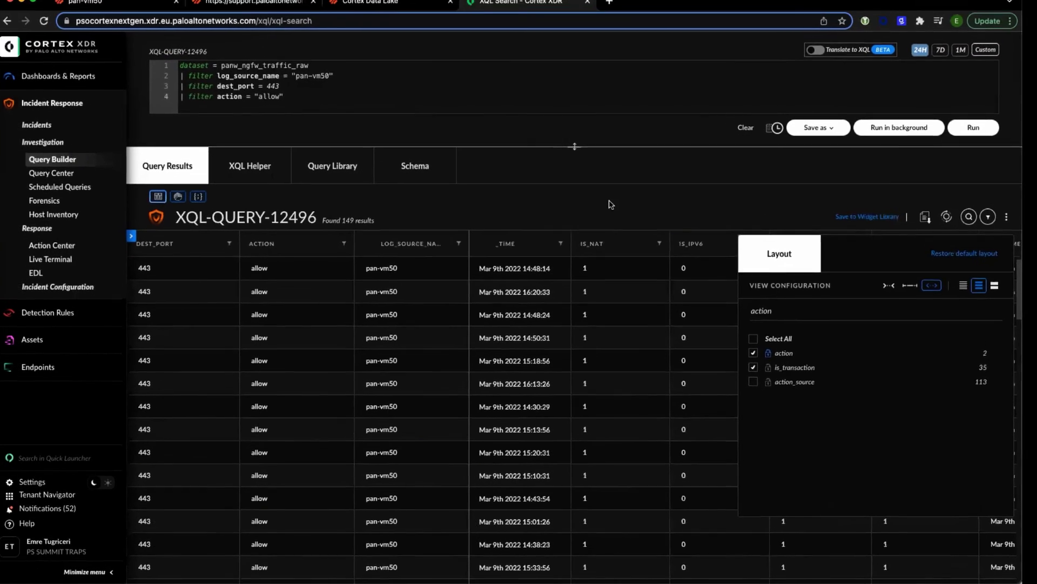
left_click(599, 224)
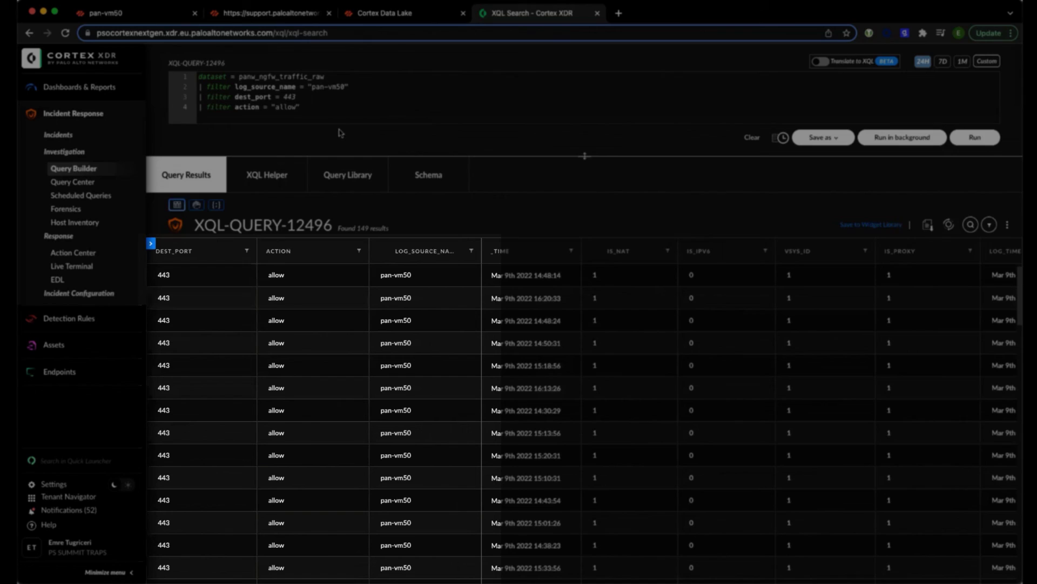
Cut the query text after the dataset prefix, then open Detection Rules > Correlations, discarding the unsaved search.
left_click_drag(329, 109, 285, 74)
key("BackSpace")
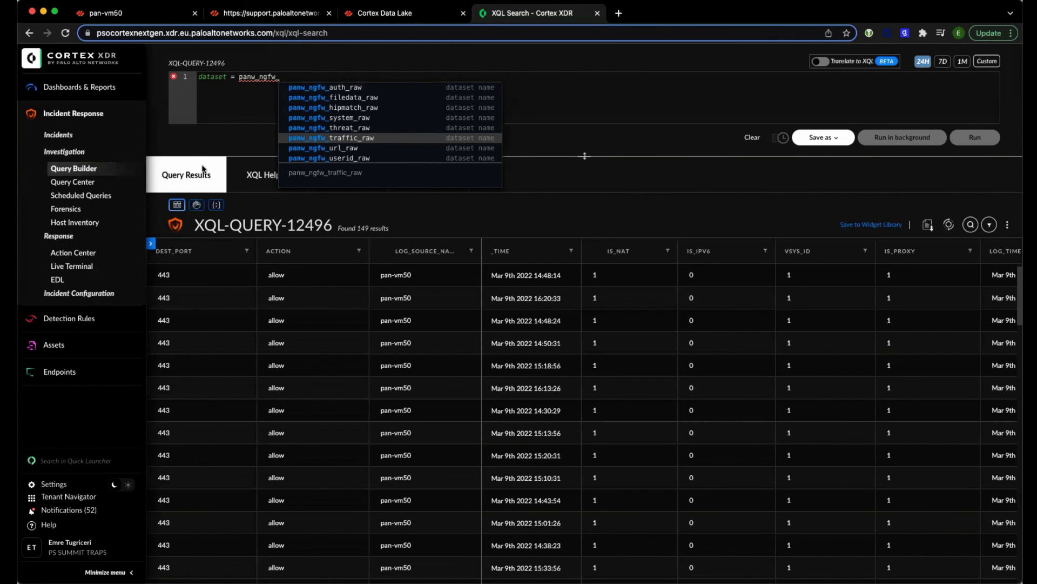
left_click(67, 315)
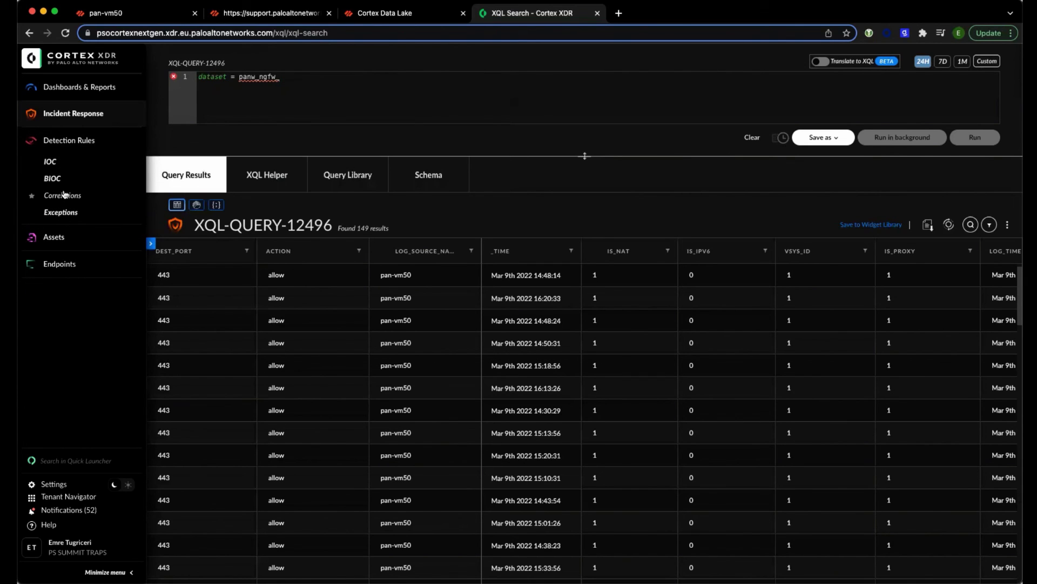
left_click(63, 196)
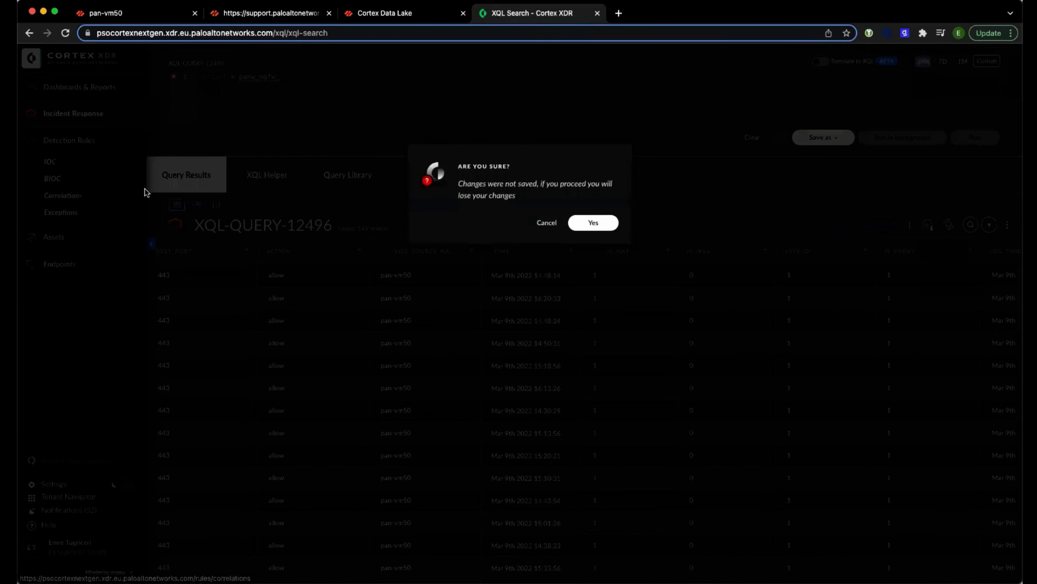
left_click(589, 224)
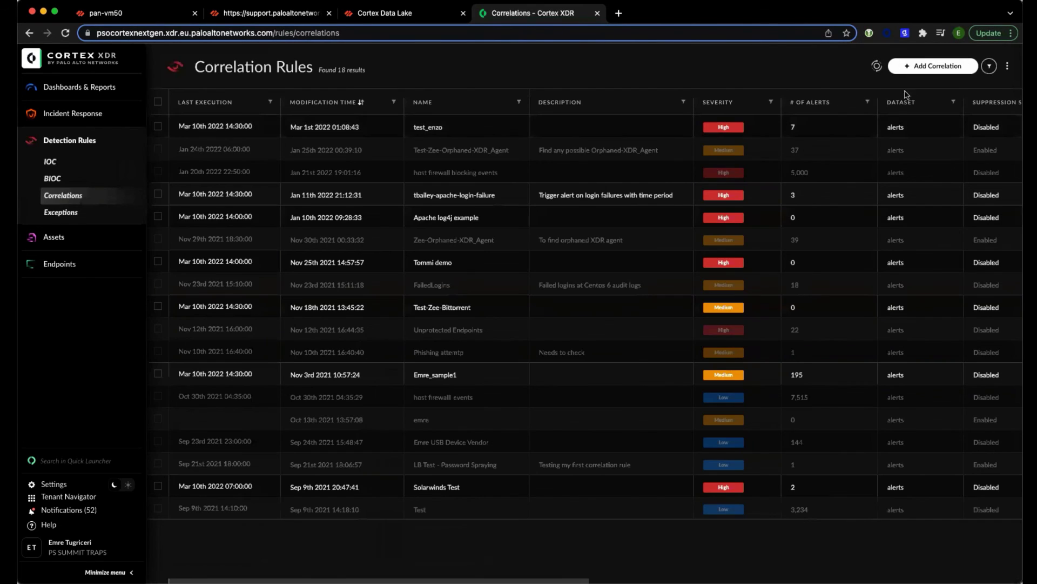
Add a new correlation rule and paste the panw_ngfw_traffic_raw pan-vm50/443/allow query into its XQL Search.
left_click(925, 67)
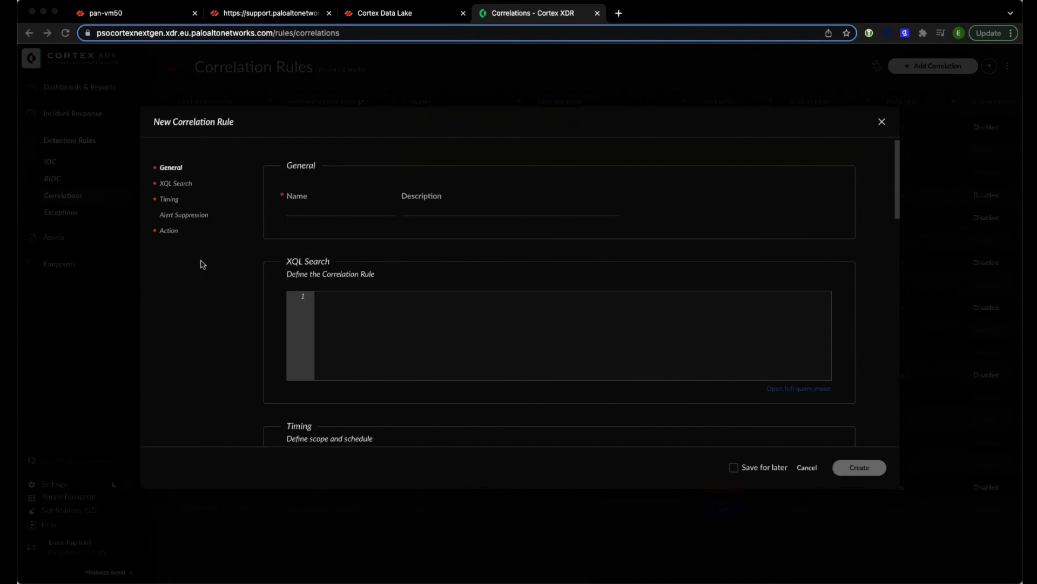
left_click(372, 328)
type("dataset = panw_ngfw_traffic_raw | filter log_source_name = \"pan-vm50\" | filter dest_port = 443 | filter action = \"allow\"")
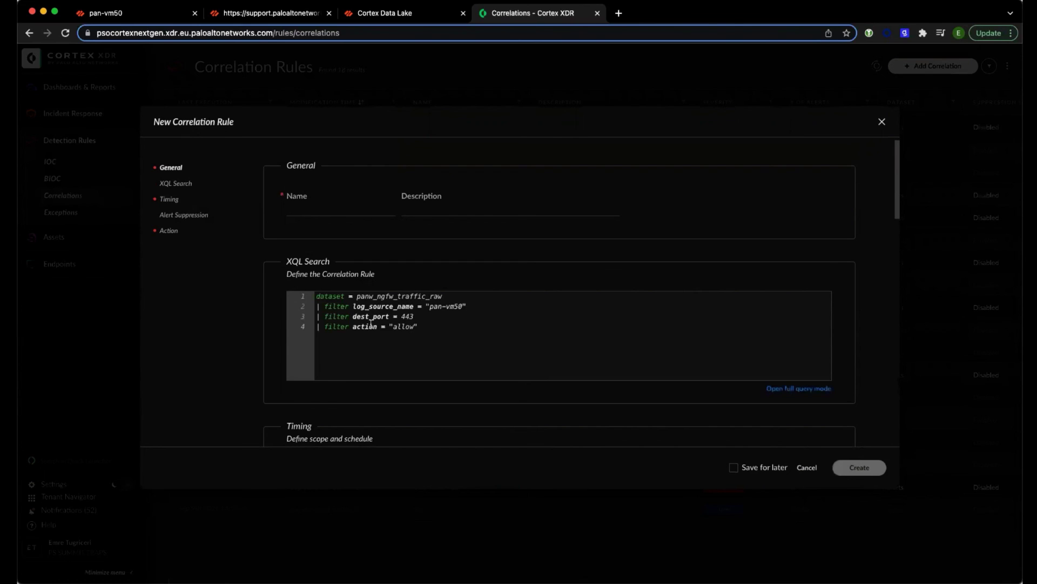